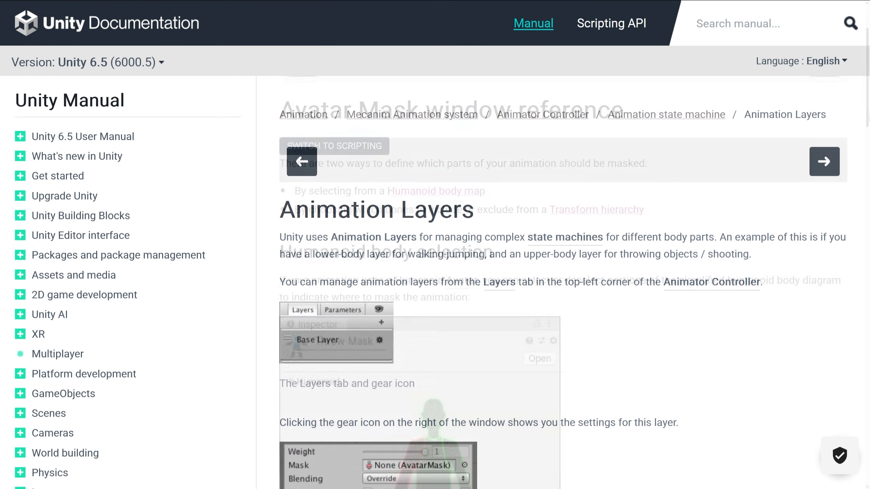
pyautogui.scroll(-10, 565, 274)
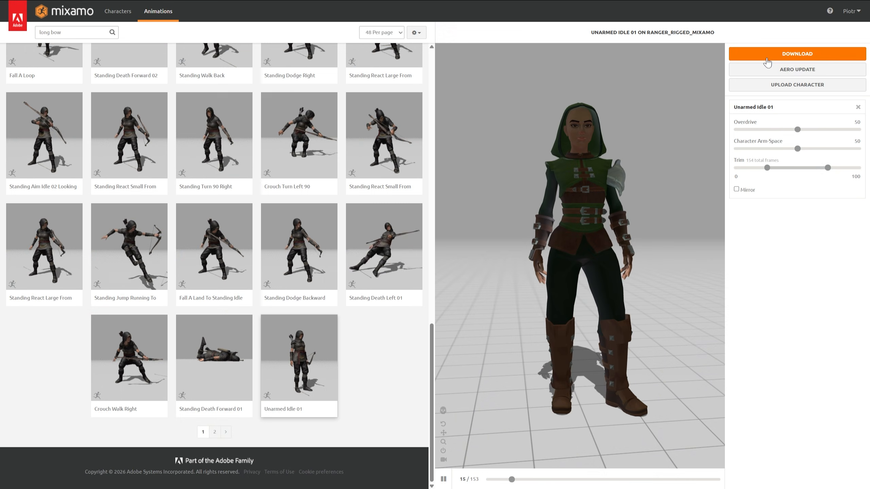
# Open the download settings for the Unarmed Idle 01 animation and choose the FBX for Unity format with skin
pyautogui.click(799, 52)
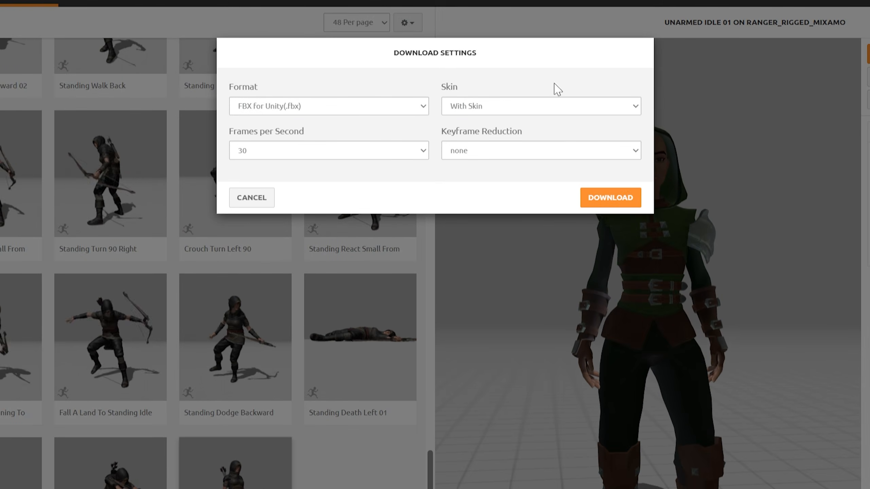
pyautogui.click(313, 108)
pyautogui.click(291, 151)
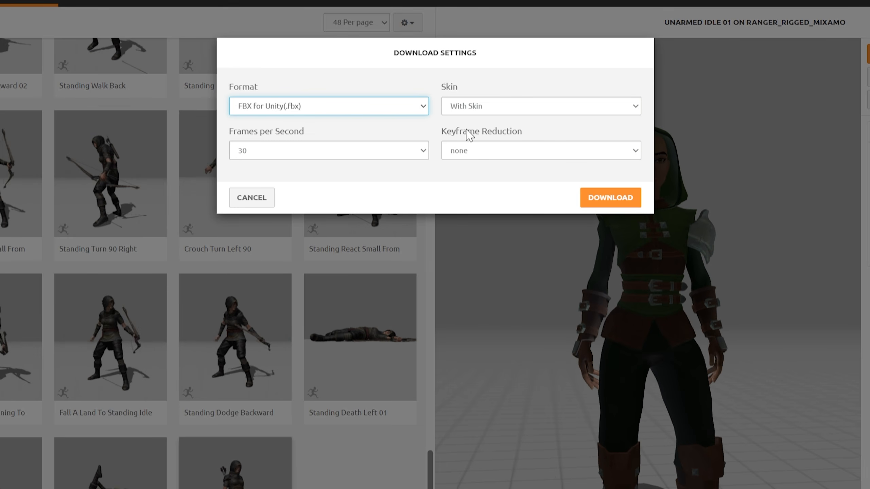
pyautogui.click(489, 107)
pyautogui.click(485, 137)
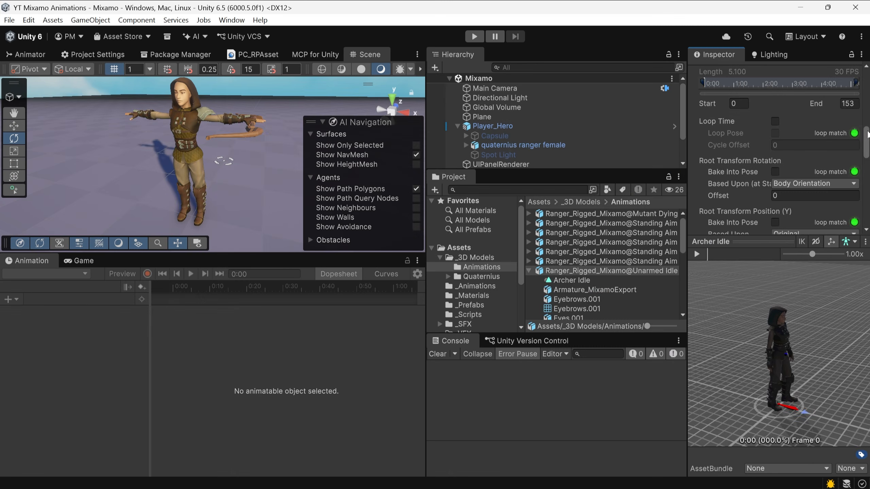
# Switch to Unity, turn on Loop Time for the Archer Idle clip, and rotate the ranger character about its vertical axis
pyautogui.click(774, 121)
pyautogui.scroll(-3, 774, 148)
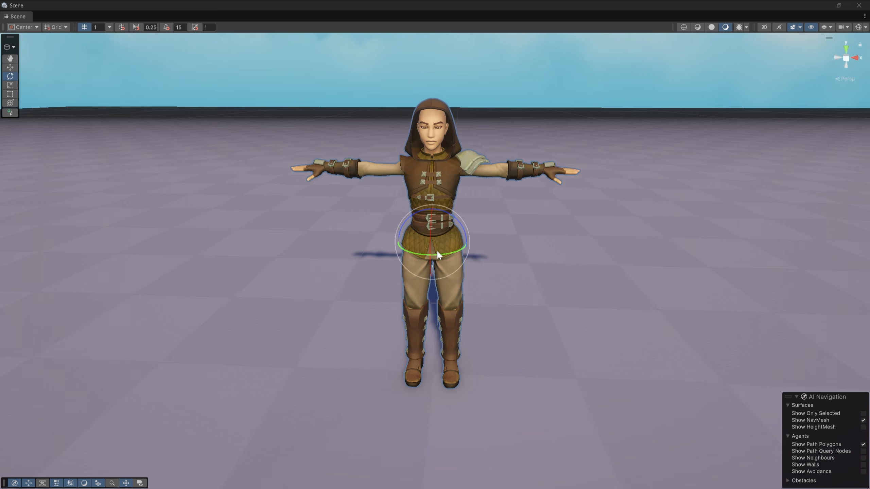
pyautogui.moveTo(436, 250); pyautogui.dragTo(362, 271)
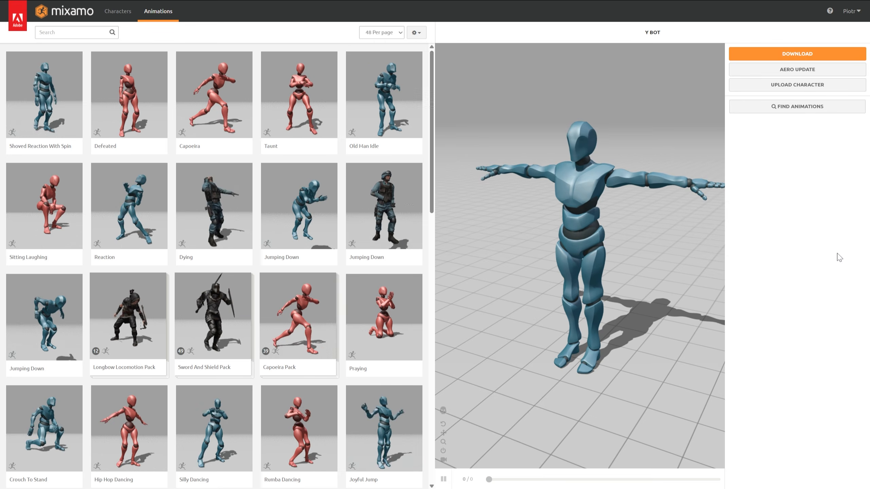
# Switch to Mixamo, upload the ranger character file, and accept the auto-rigger review
pyautogui.click(796, 85)
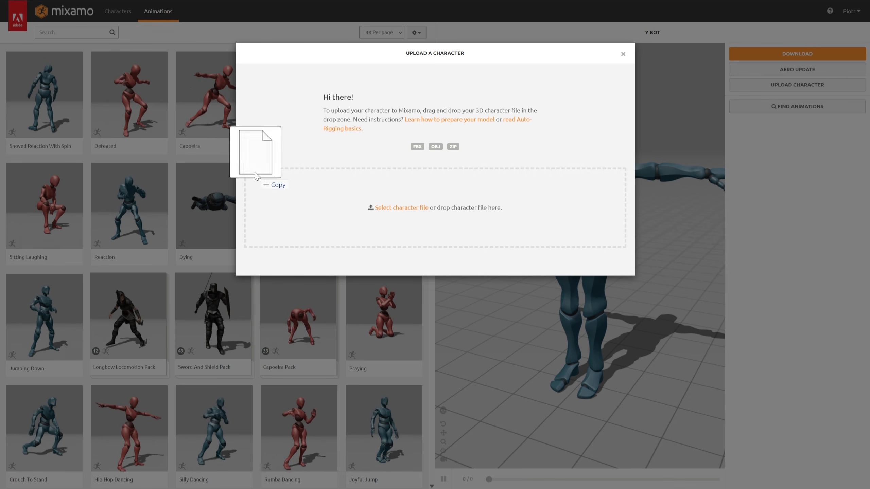
pyautogui.moveTo(255, 176); pyautogui.dragTo(617, 198)
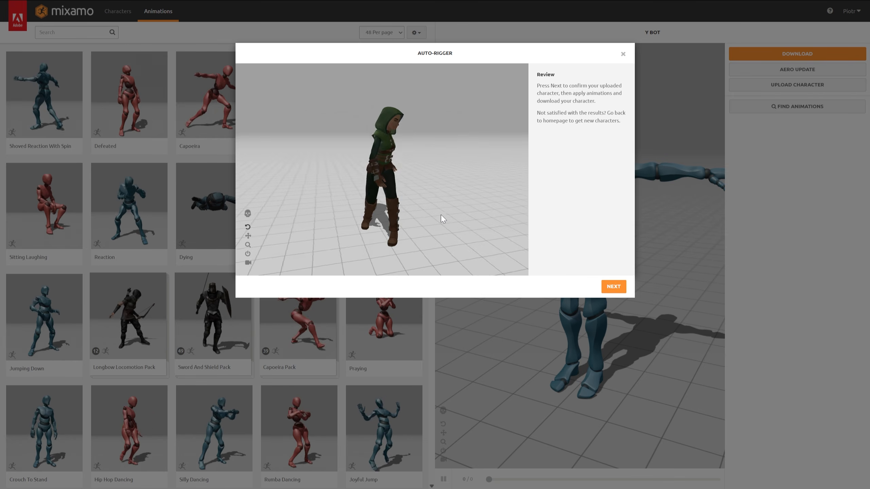
pyautogui.click(613, 286)
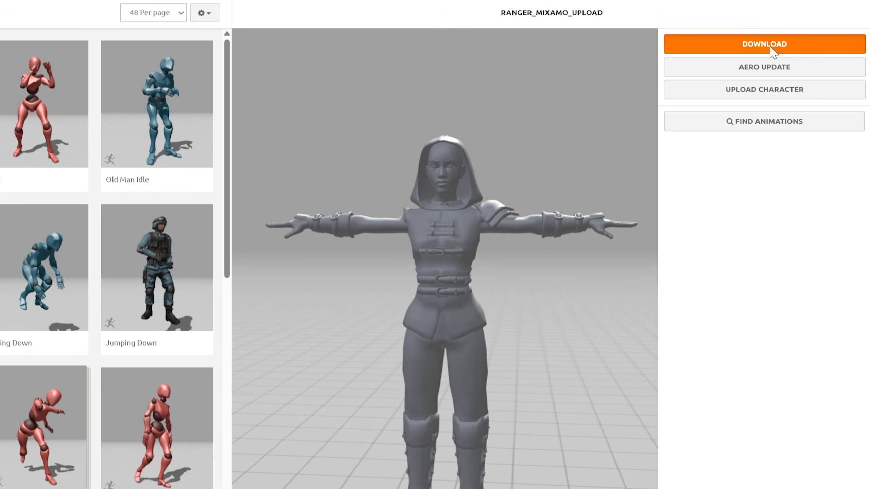
# Open the download settings for the uploaded ranger character and choose the FBX for Unity format
pyautogui.click(770, 49)
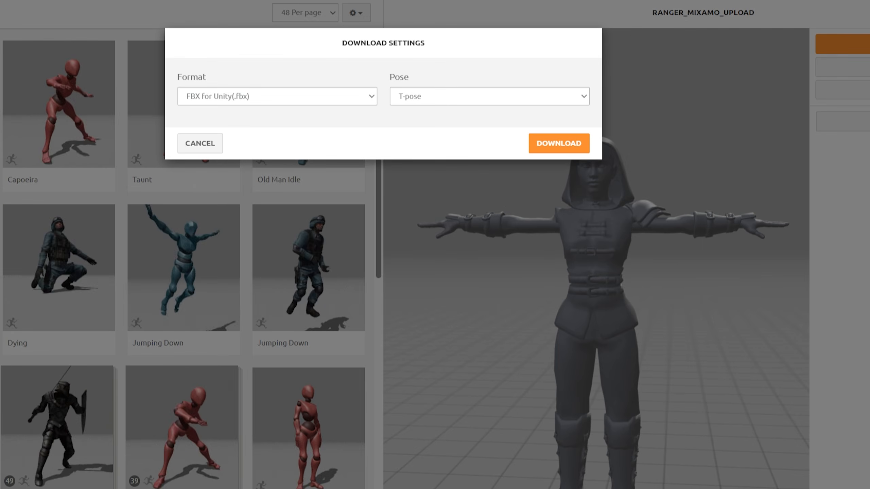
pyautogui.click(316, 96)
pyautogui.click(203, 142)
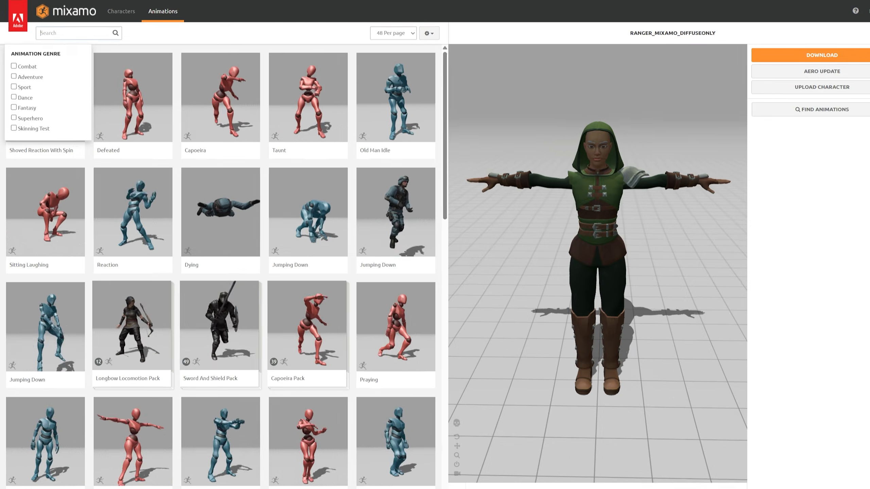
# Search the animations for "long bow" and apply one of the results to the ranger character
pyautogui.write('long bow')
pyautogui.scroll(-10, 54, 120)
pyautogui.click(56, 120)
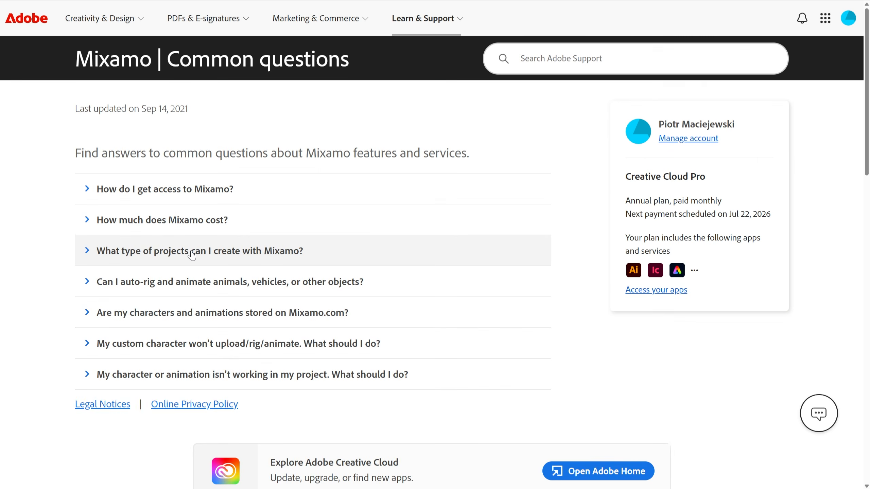
# Expand the Mixamo FAQ entry on what types of projects can be created and highlight the royalty-free usage text
pyautogui.click(185, 251)
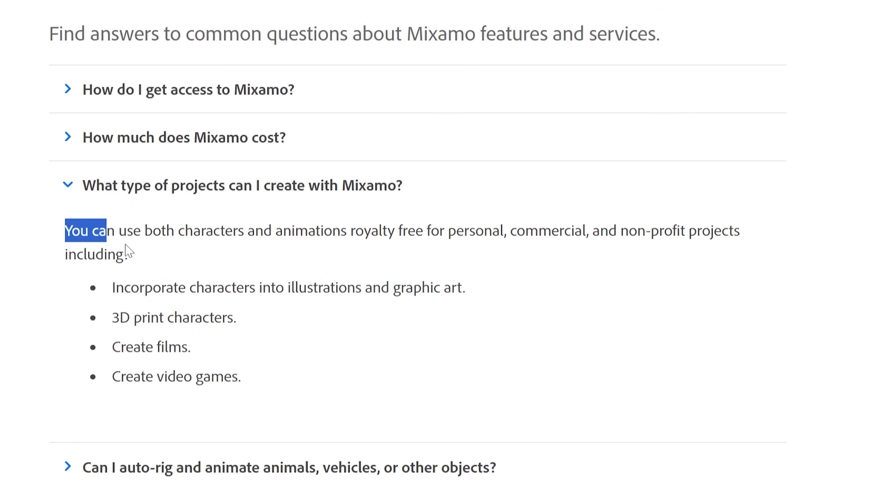
pyautogui.moveTo(126, 245); pyautogui.dragTo(240, 254)
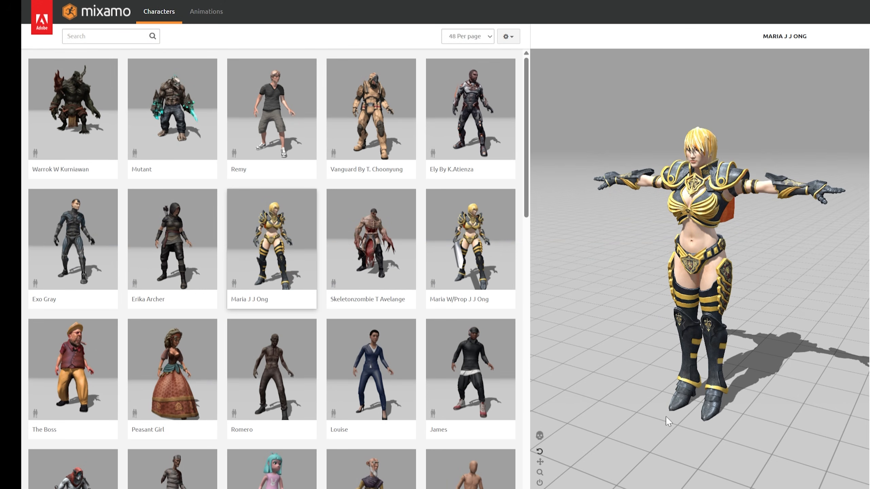
pyautogui.moveTo(667, 421); pyautogui.dragTo(773, 378)
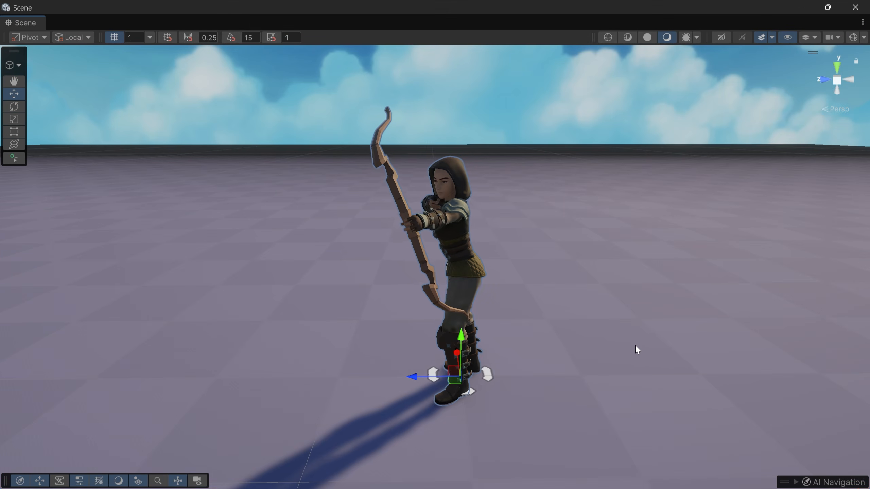
pyautogui.keyDown('alt'); pyautogui.moveTo(434, 395); pyautogui.dragTo(696, 376); pyautogui.keyUp('alt')
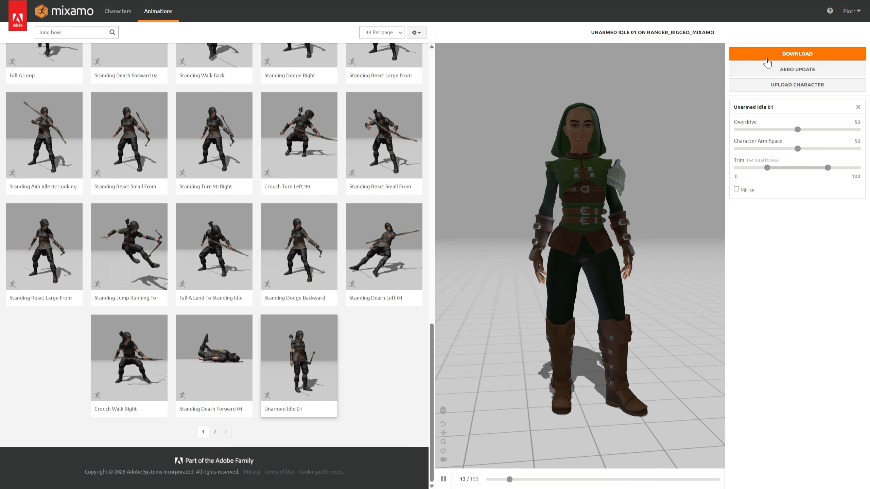
# Prepare the Unarmed Idle 01 animation on the rigged ranger for download as FBX for Unity, with skin included
pyautogui.click(766, 59)
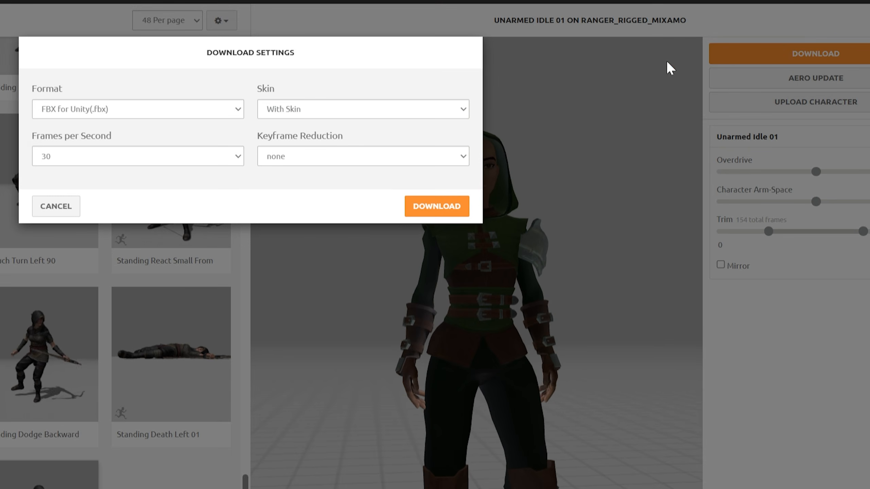
pyautogui.click(241, 89)
pyautogui.click(101, 160)
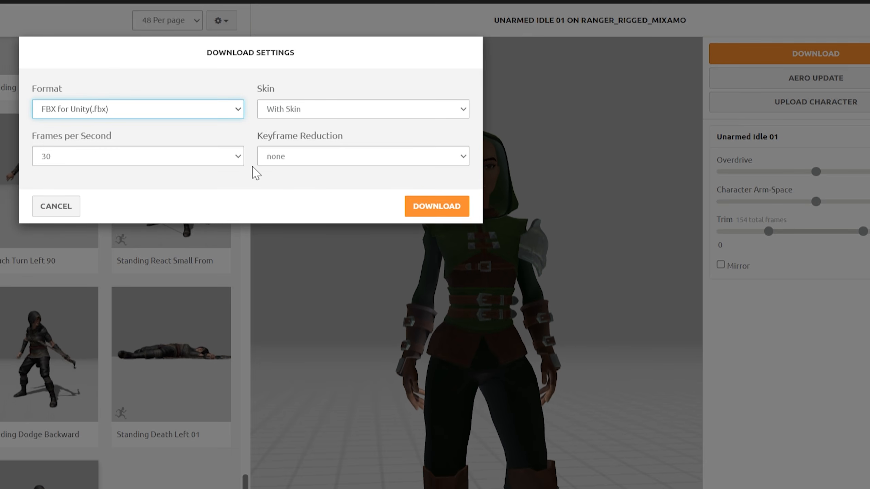
pyautogui.click(303, 112)
pyautogui.click(303, 144)
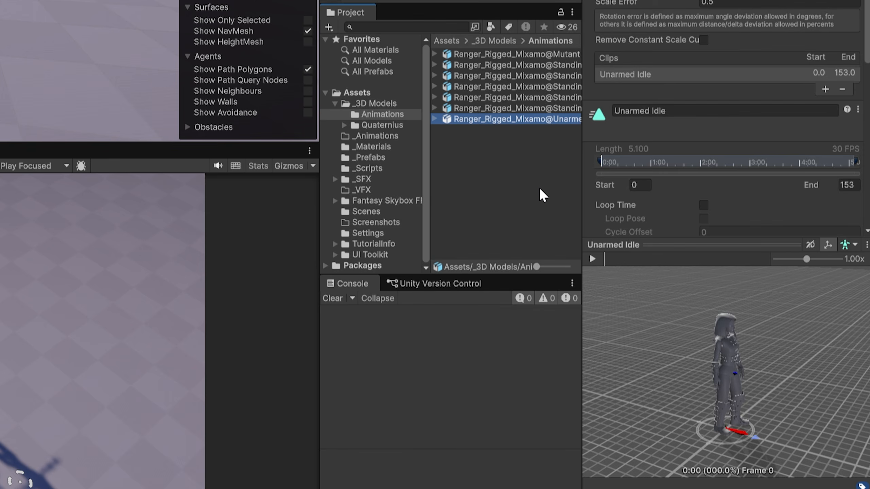
# Switch to Unity, select one of the imported Standing animations in the Animations folder, and play its preview
pyautogui.press('Up')
pyautogui.press('Up')
pyautogui.click(593, 258)
pyautogui.click(736, 203)
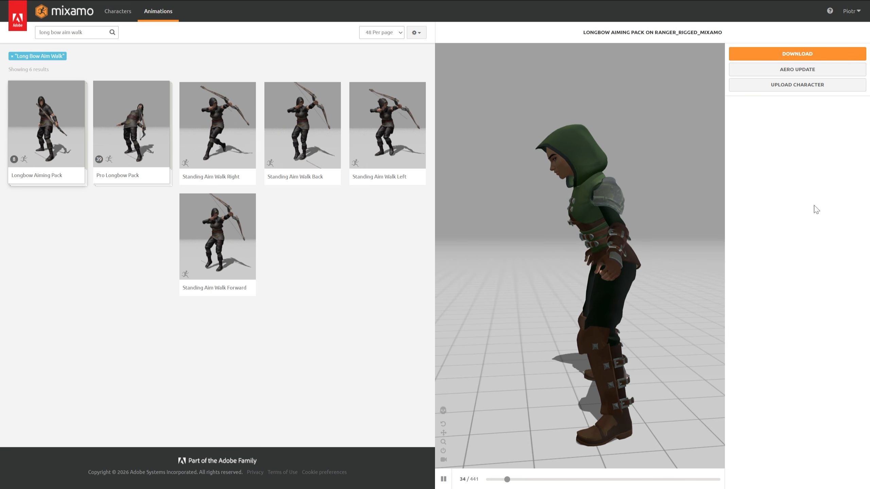
# Switch to Mixamo and download the Longbow Aiming Pack as FBX for Unity with the T-pose character
pyautogui.click(796, 54)
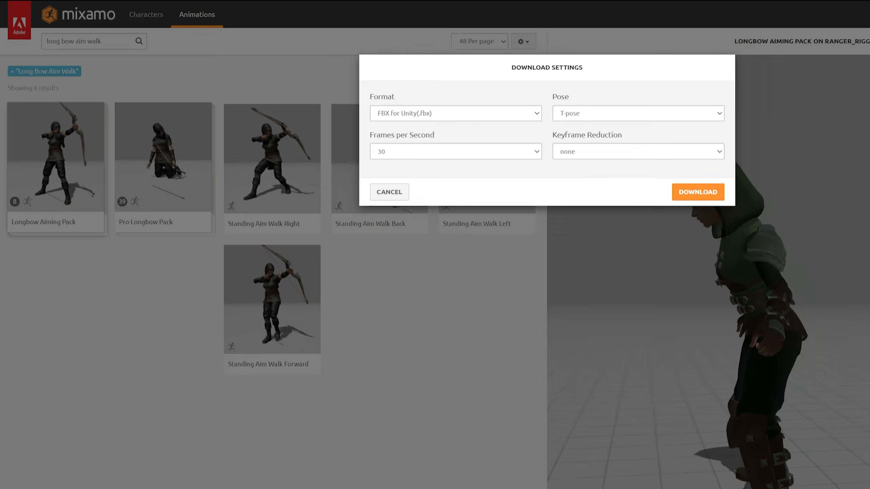
pyautogui.click(565, 132)
pyautogui.click(498, 173)
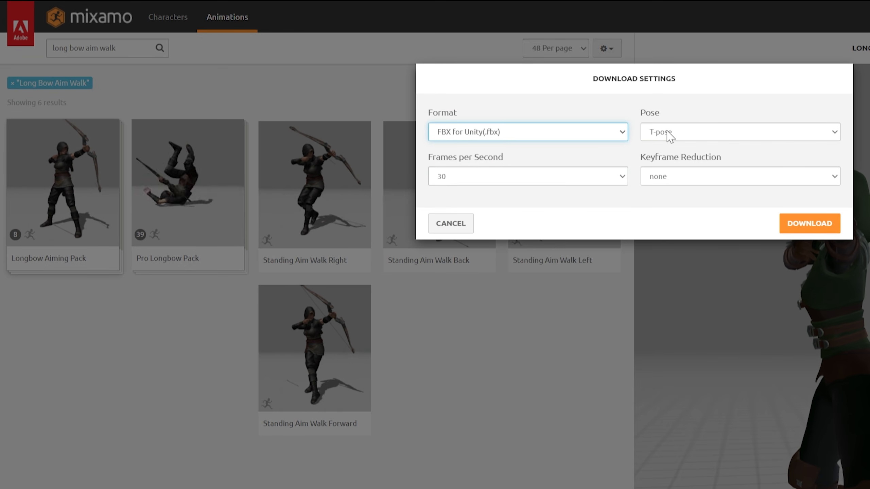
pyautogui.click(670, 135)
pyautogui.click(670, 149)
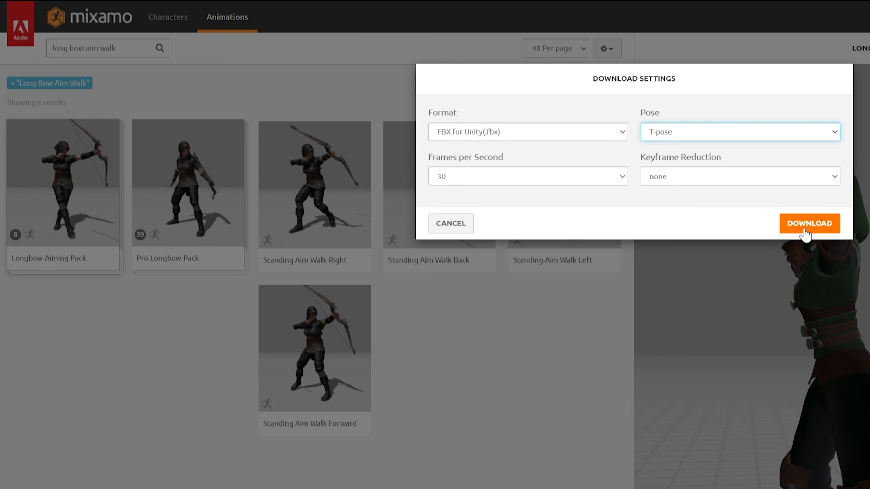
pyautogui.click(809, 223)
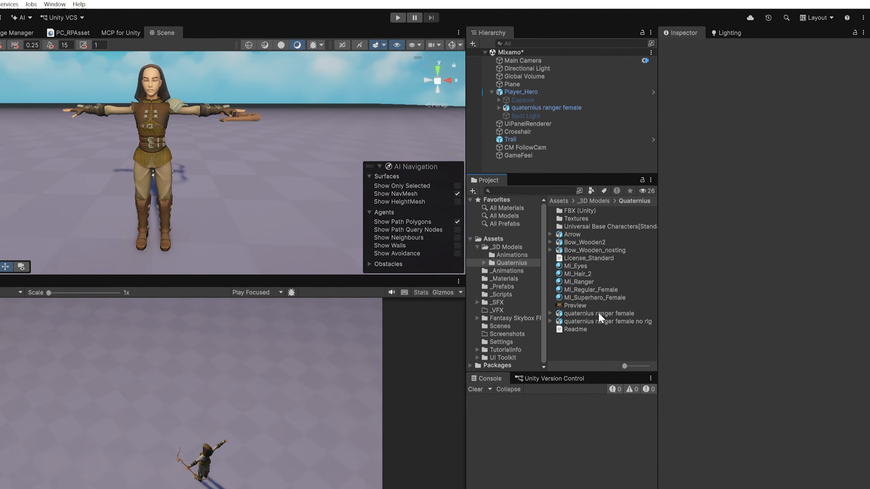
# Switch to Unity, set the quaternius ranger female model's rig animation type to Humanoid, and apply the import settings
pyautogui.click(636, 280)
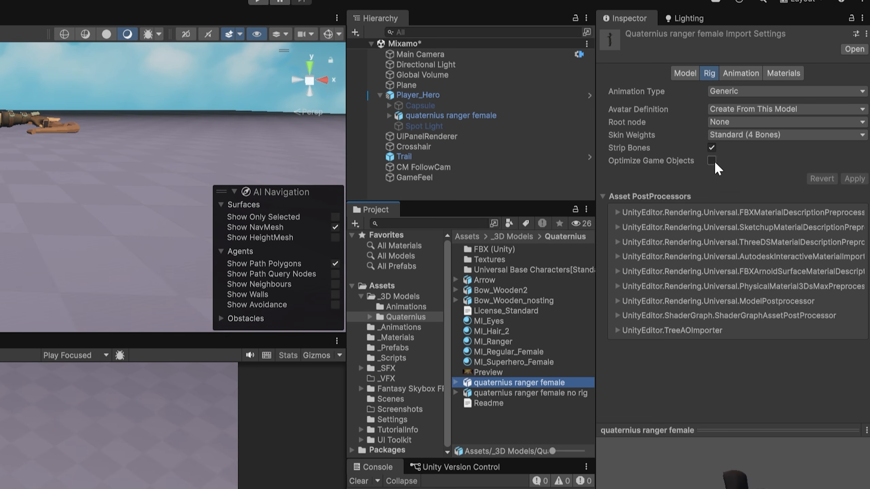
pyautogui.click(735, 95)
pyautogui.click(751, 146)
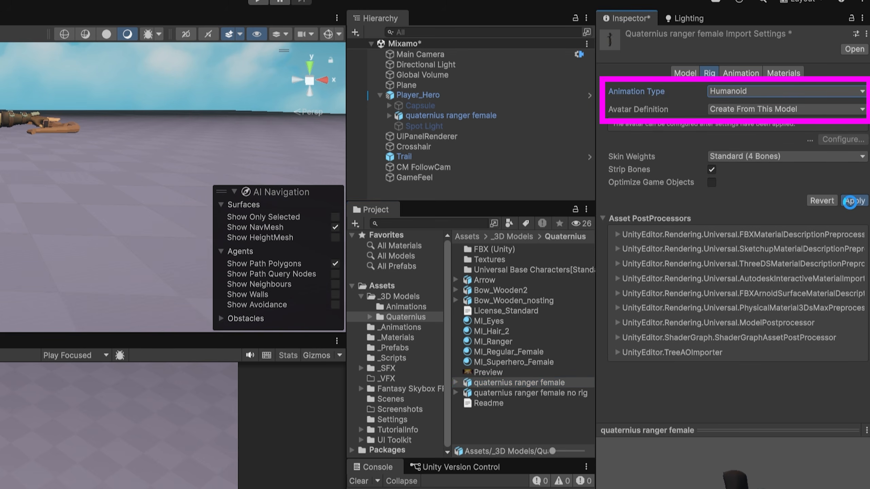
pyautogui.click(850, 201)
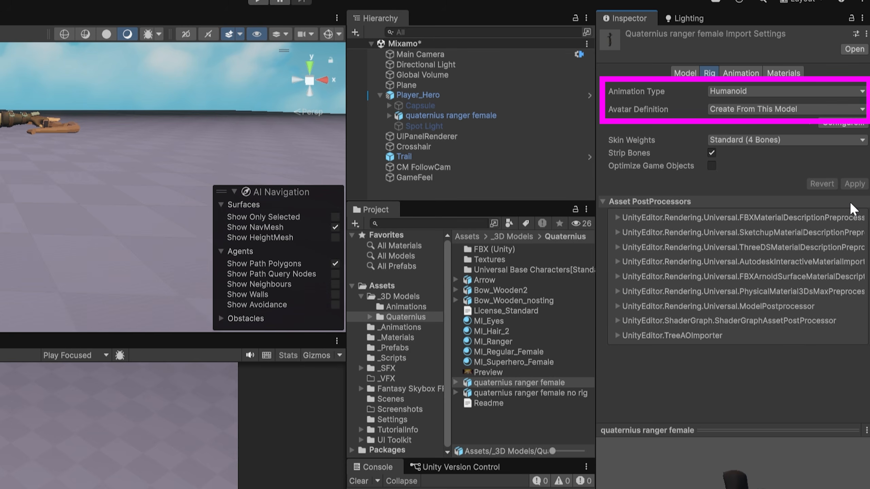
# Expand the quaternius ranger female model, select its avatar asset, and open the avatar configuration
pyautogui.click(467, 411)
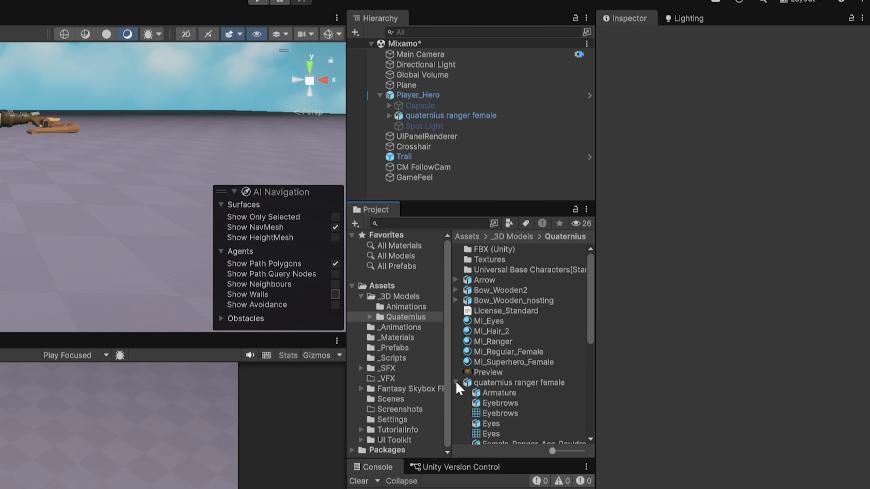
pyautogui.scroll(-10, 471, 381)
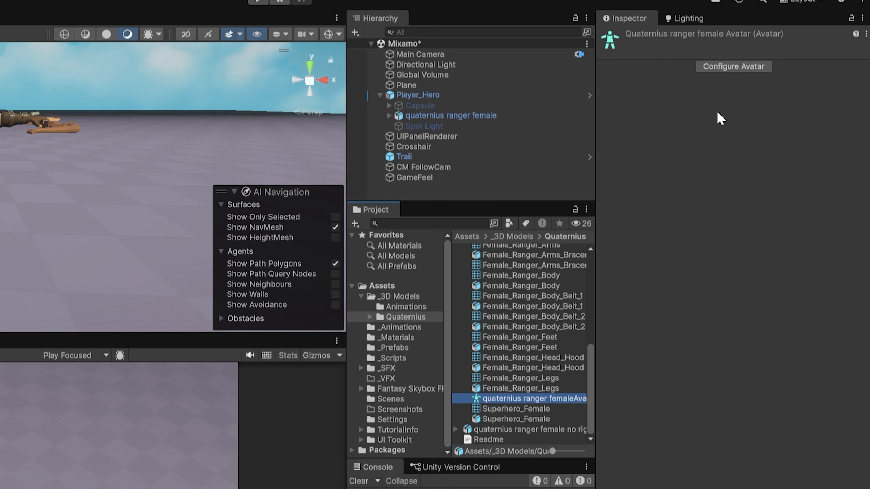
pyautogui.click(733, 68)
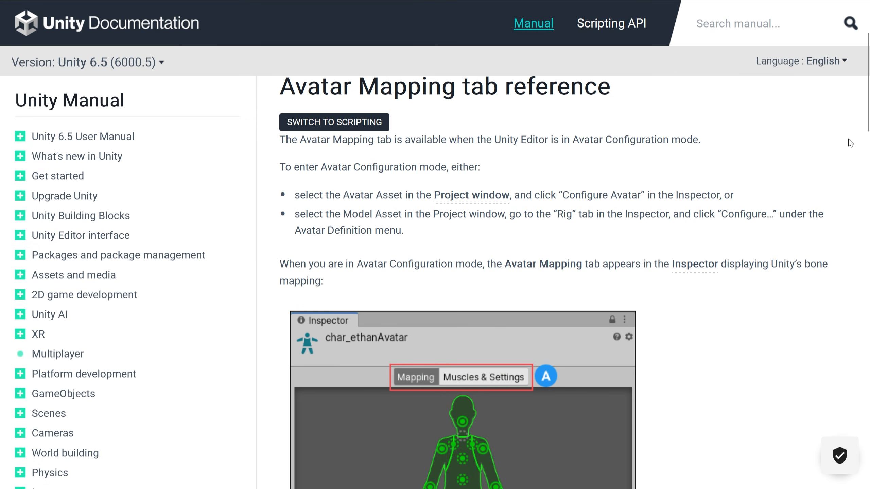
# Read the Avatar Mapping tab reference in the Unity manual
pyautogui.scroll(-2, 851, 143)
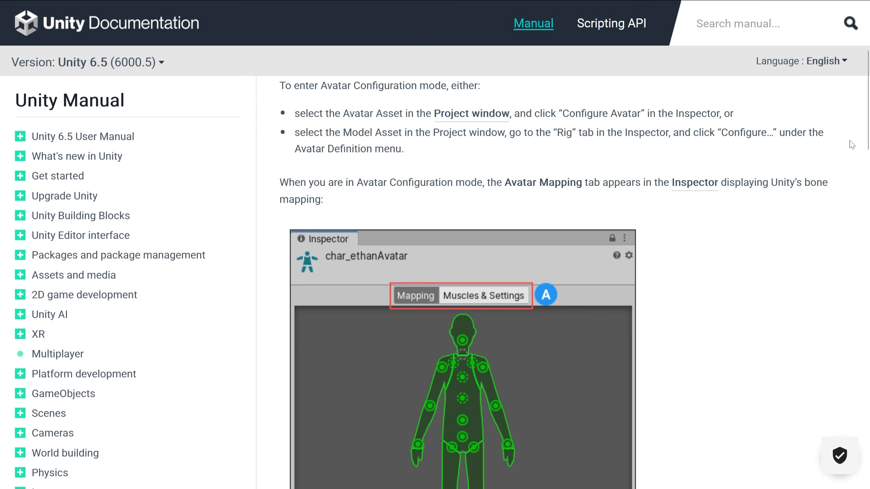
pyautogui.scroll(-4, 852, 144)
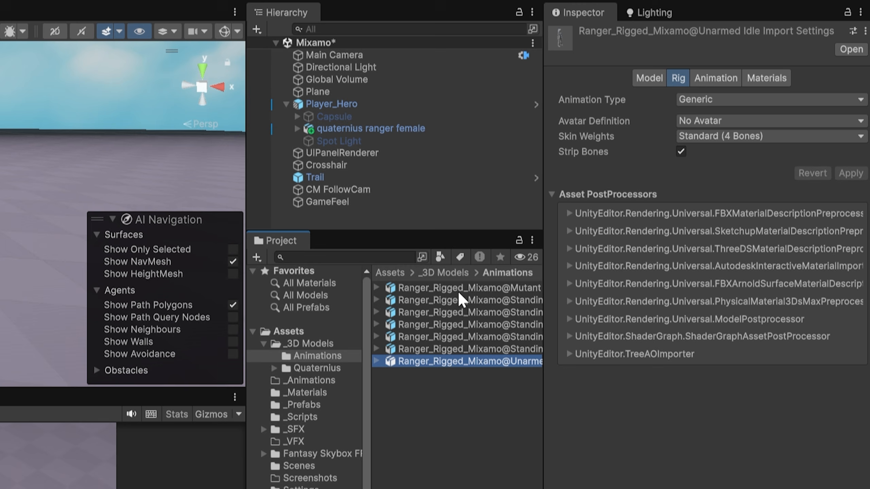
# Set the rig of all seven Ranger_Rigged_Mixamo animation models to Humanoid with the avatar created from each model, and apply
pyautogui.keyDown('shift'); pyautogui.click(458, 288); pyautogui.keyUp('shift')
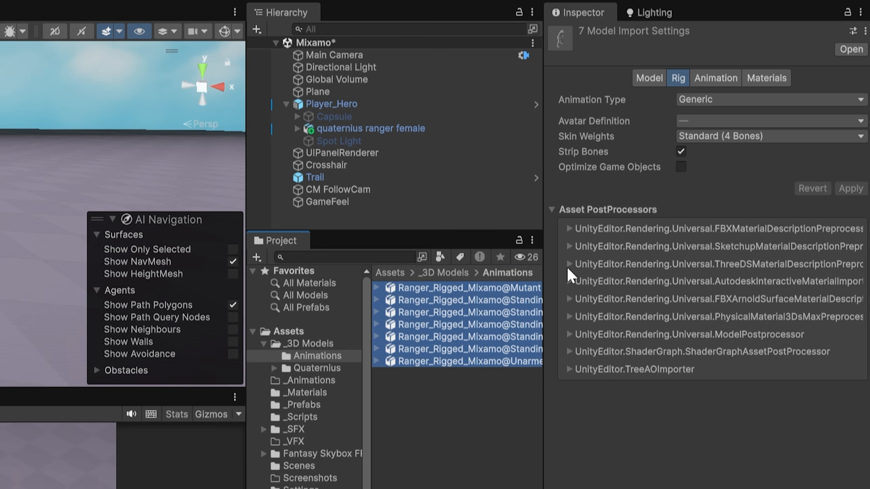
pyautogui.click(650, 79)
pyautogui.click(669, 79)
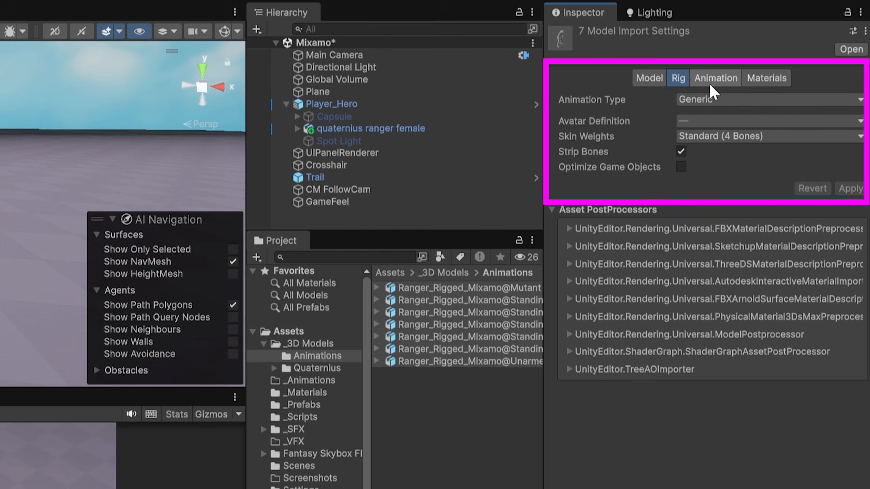
pyautogui.click(721, 99)
pyautogui.click(740, 164)
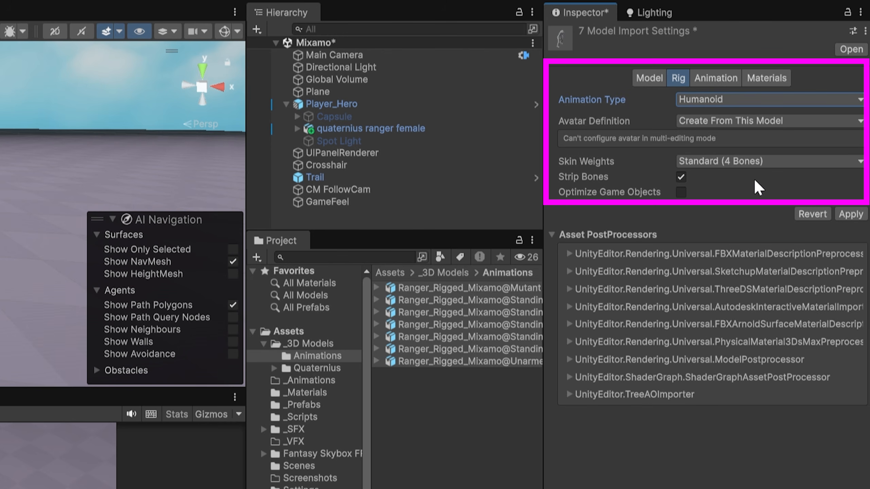
pyautogui.click(794, 121)
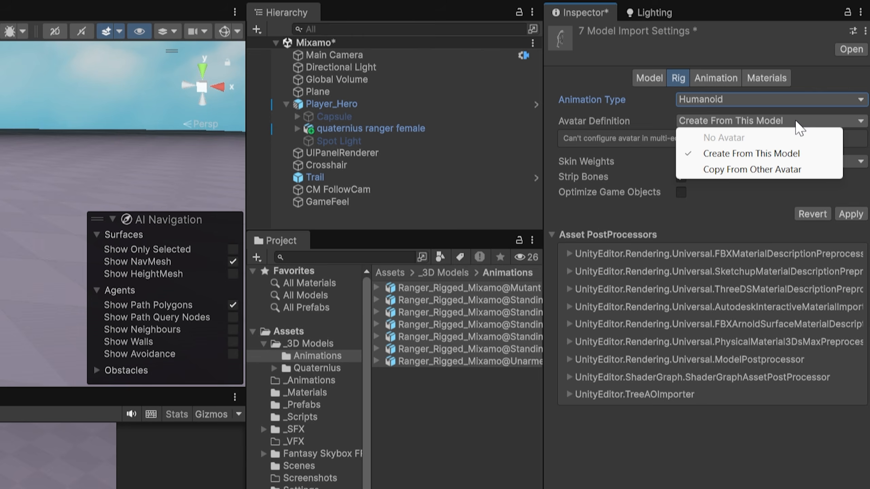
pyautogui.click(751, 153)
pyautogui.click(850, 214)
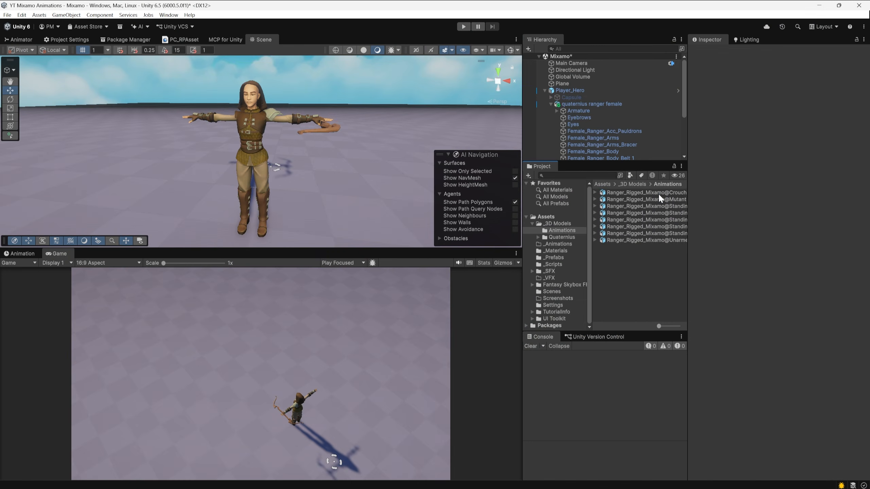
# Use the quaternius ranger female model as the preview character for the Crouch Idle 01 animation and play the preview
pyautogui.click(659, 194)
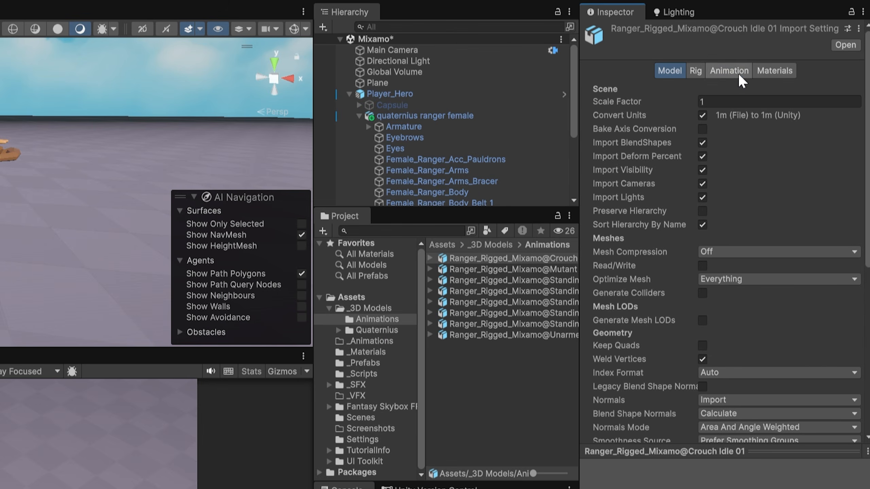
pyautogui.click(737, 72)
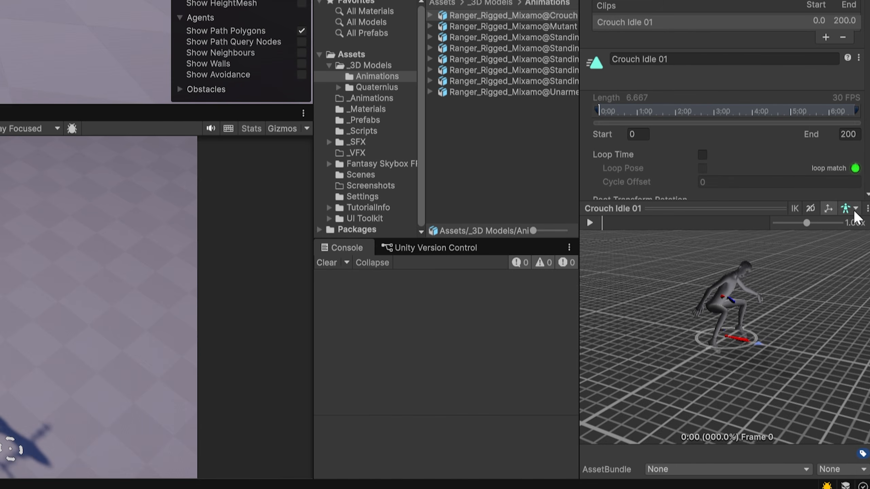
pyautogui.click(855, 208)
pyautogui.click(814, 246)
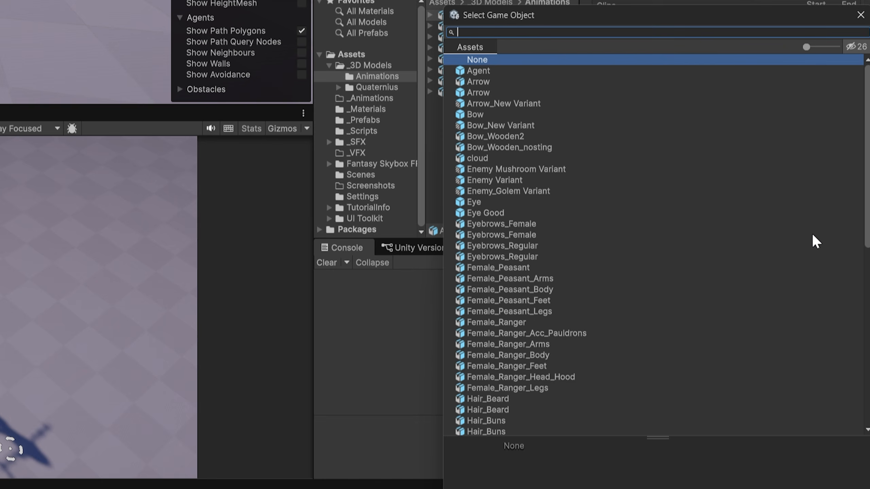
pyautogui.write('quaternius ranger female')
pyautogui.doubleClick(563, 71)
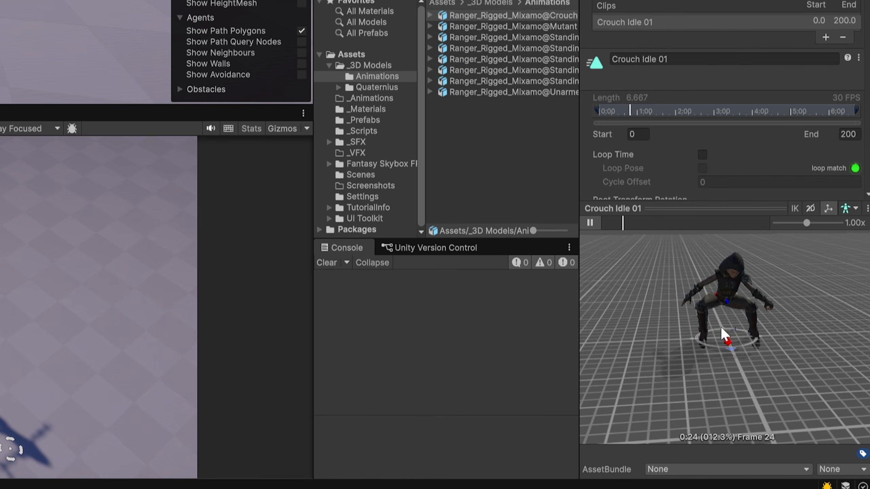
pyautogui.scroll(5, 720, 326)
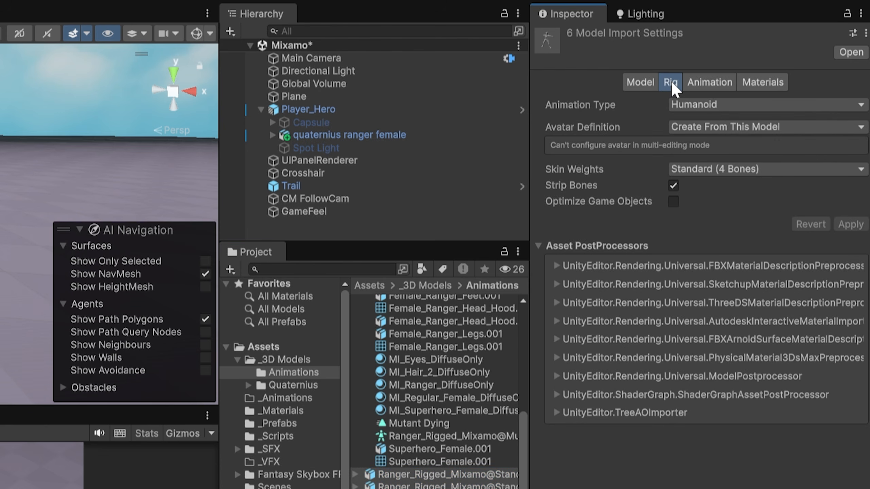
# Set the six selected animation models to copy their avatar definition from the Ranger_Rigged_Mixamo@Mutant Dying avatar, and apply
pyautogui.click(697, 128)
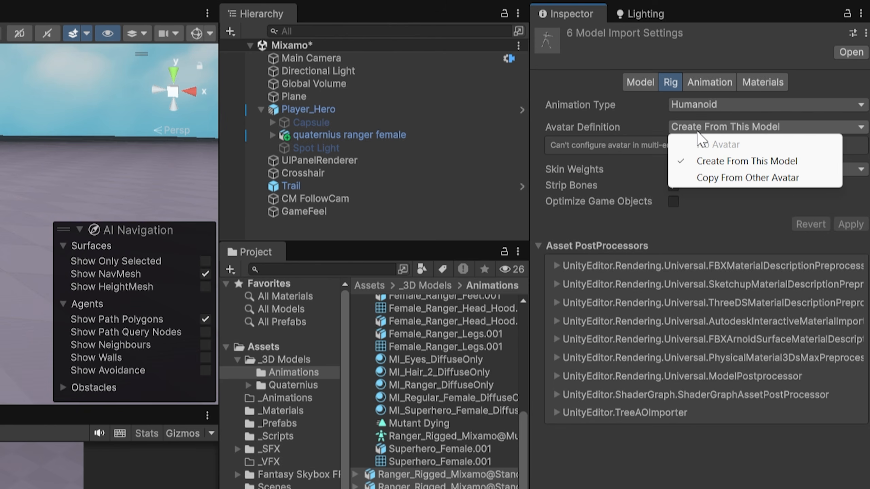
pyautogui.click(717, 178)
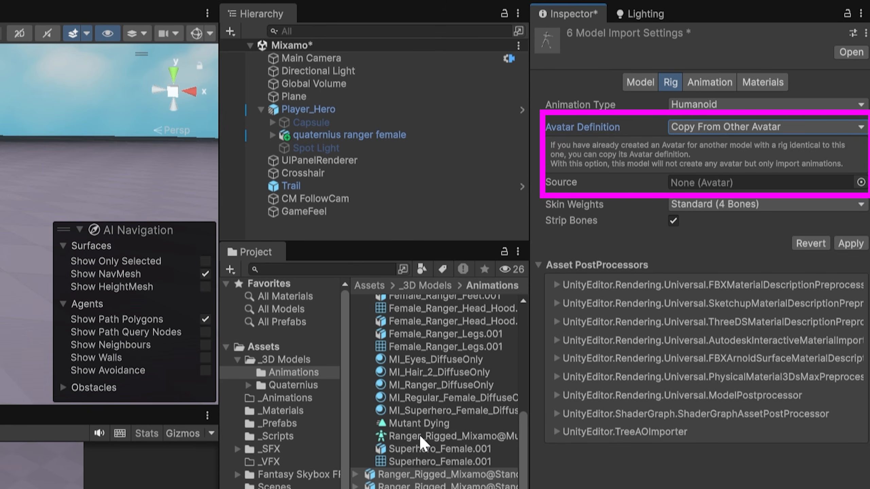
pyautogui.moveTo(419, 435); pyautogui.dragTo(706, 204)
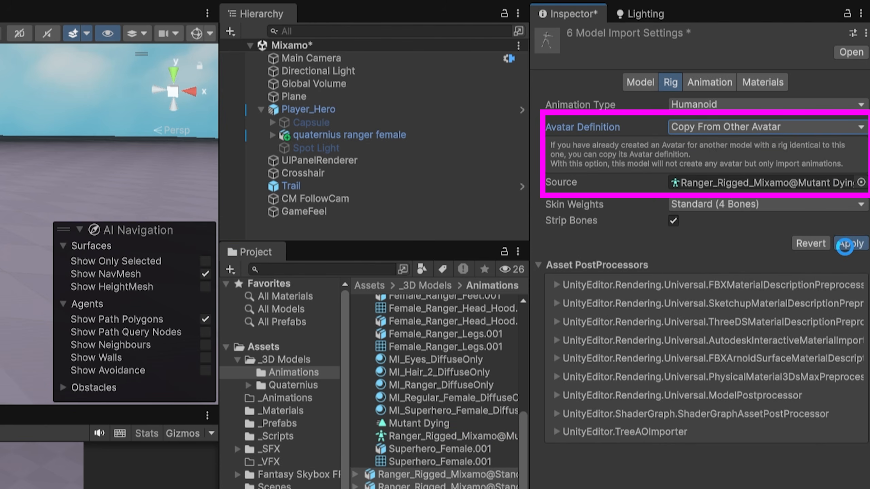
pyautogui.click(844, 245)
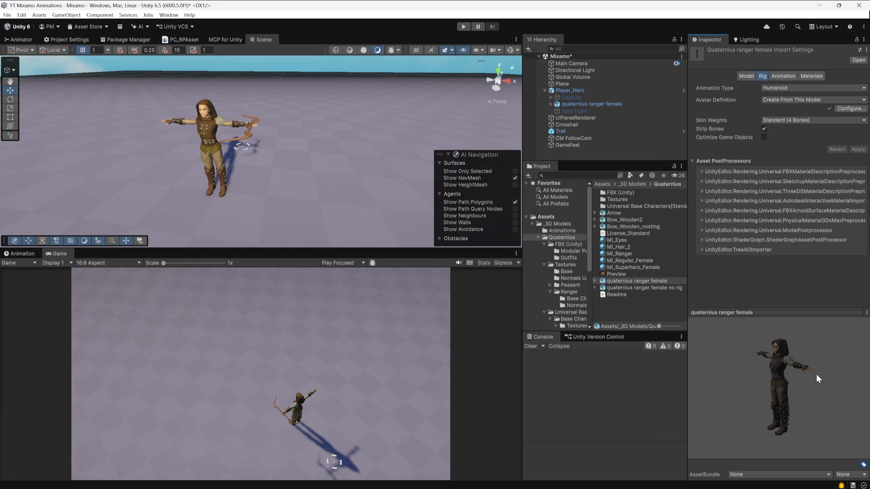
# Add an Animator component to the quaternius ranger female object and assign quaternius ranger femaleAvatar as its avatar
pyautogui.click(595, 105)
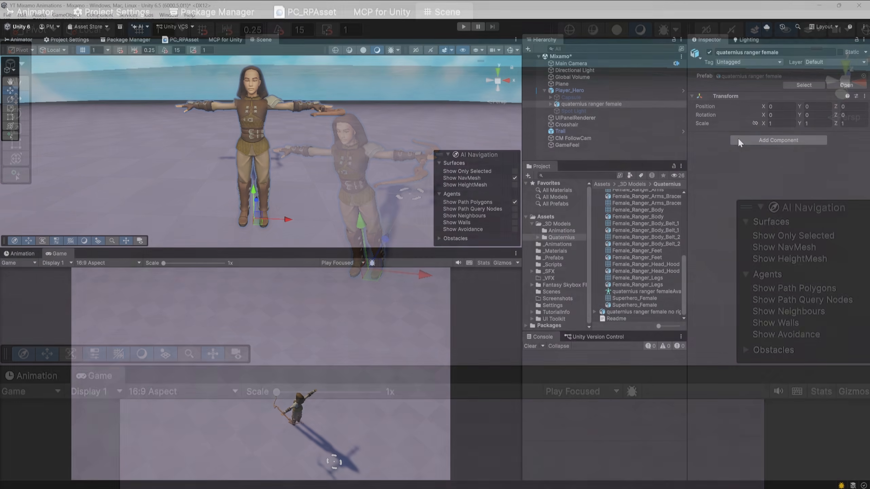
pyautogui.click(737, 139)
pyautogui.click(757, 175)
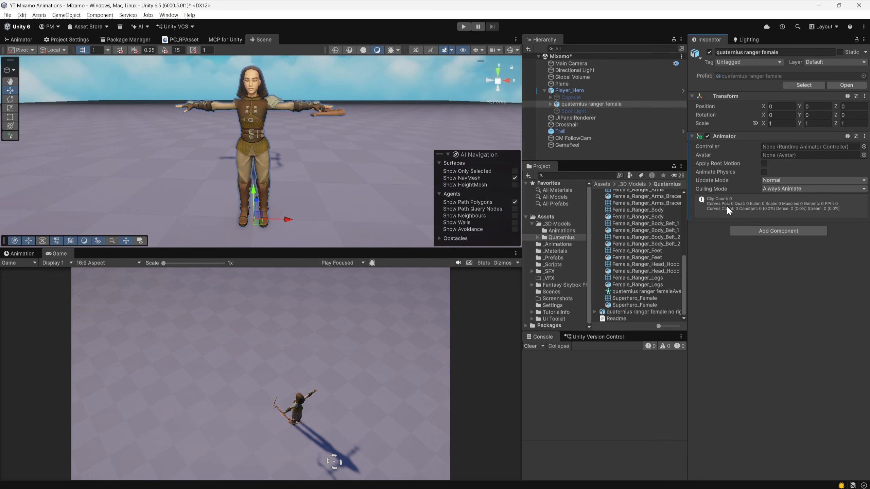
pyautogui.moveTo(635, 292); pyautogui.dragTo(775, 156)
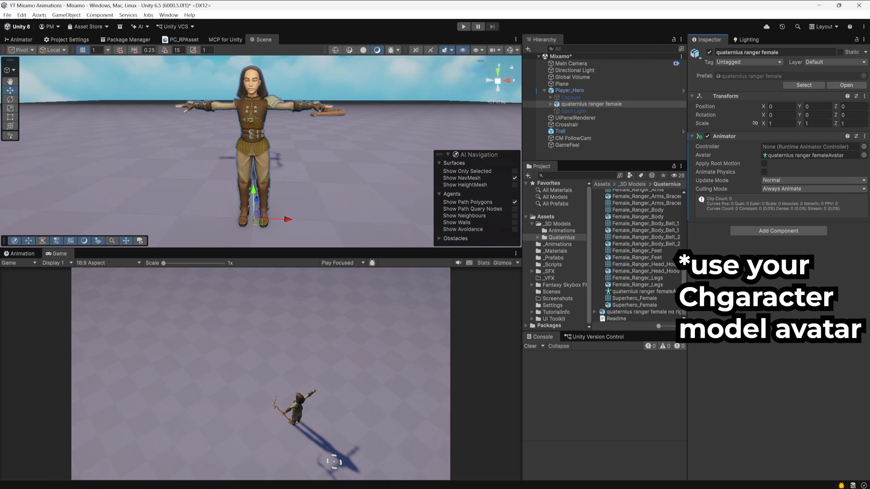
# Create an animator controller named Player Animator Controller in the _Animations folder and assign it to the ranger's Animator
pyautogui.click(557, 244)
pyautogui.rightClick(633, 225)
pyautogui.moveTo(659, 233)
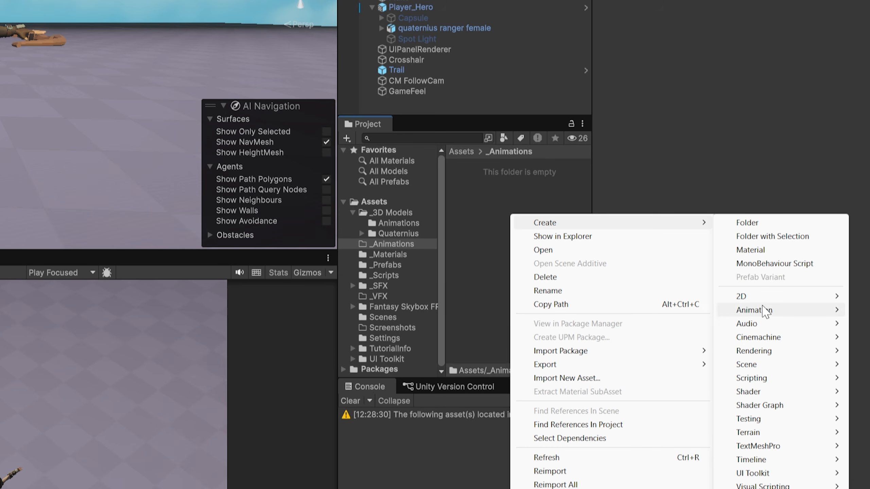
pyautogui.click(616, 311)
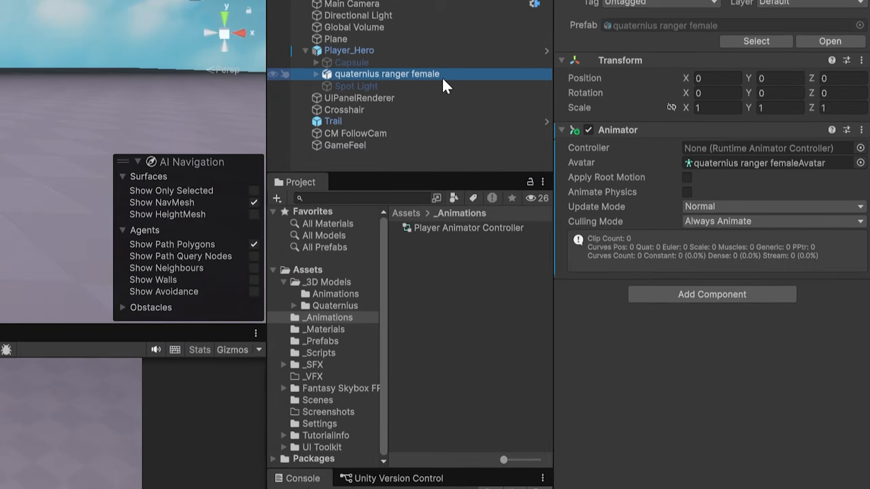
pyautogui.moveTo(330, 256); pyautogui.dragTo(719, 149)
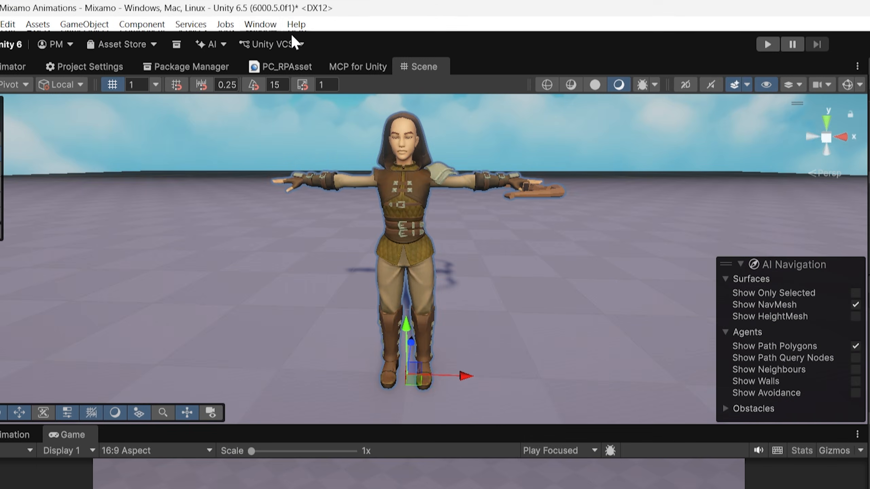
# Open the Animation and Animator windows
pyautogui.click(270, 24)
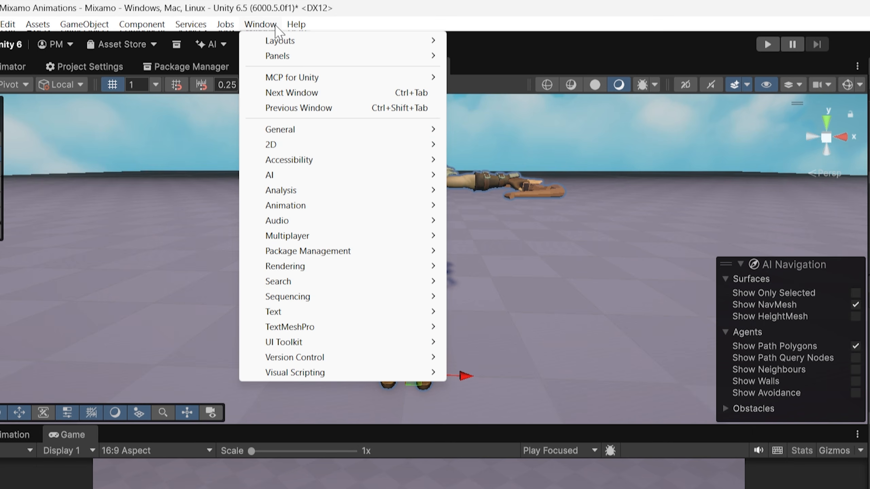
pyautogui.moveTo(337, 205)
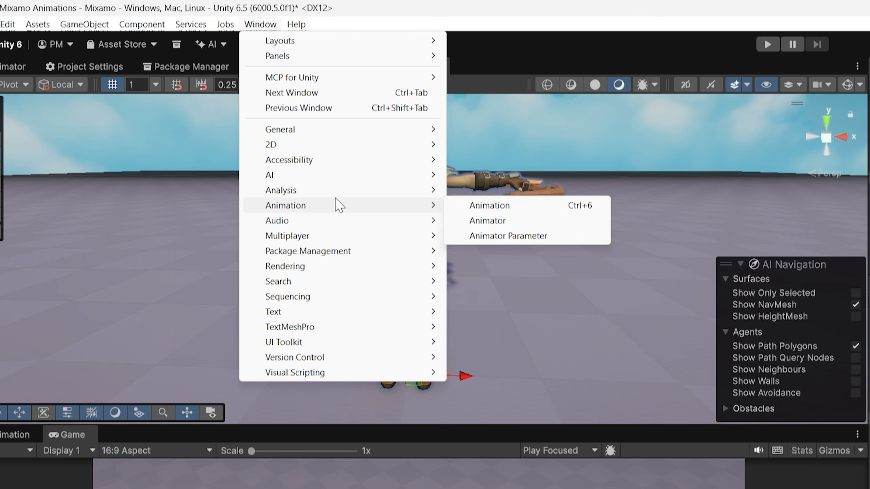
pyautogui.click(478, 206)
pyautogui.click(260, 24)
pyautogui.click(487, 220)
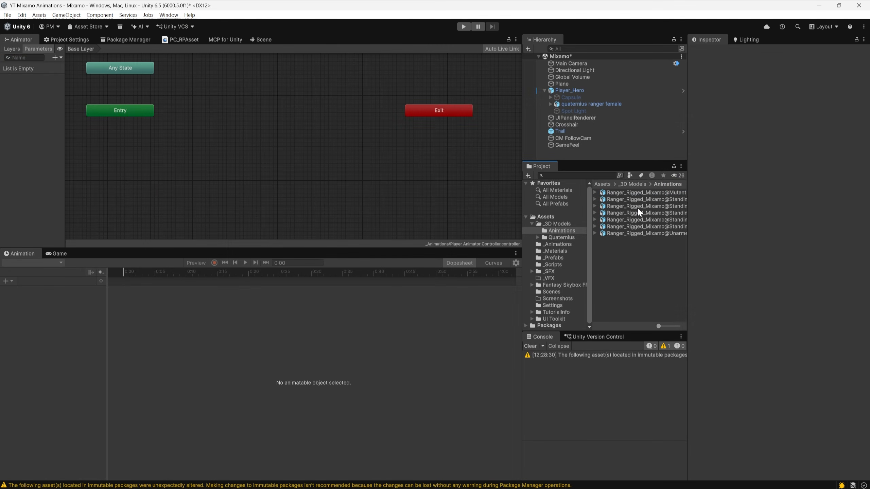
# Review the Standing Aim Recoil animation import settings and watch the ranger's dying animation in the scene during play mode
pyautogui.click(637, 199)
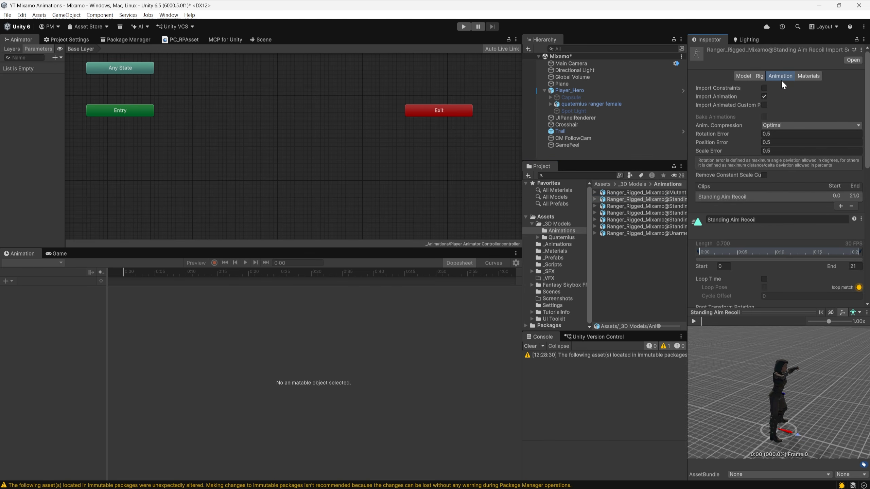
pyautogui.scroll(-5, 779, 103)
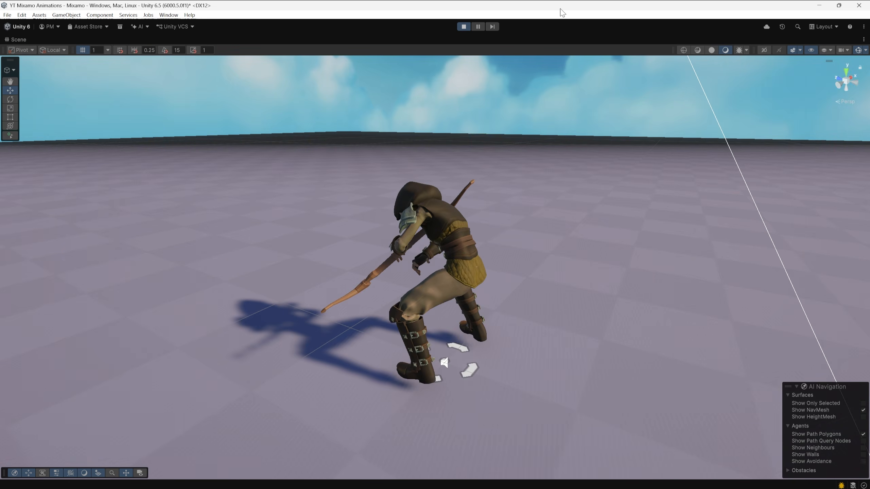
pyautogui.moveTo(558, 265); pyautogui.dragTo(567, 235, button='right')
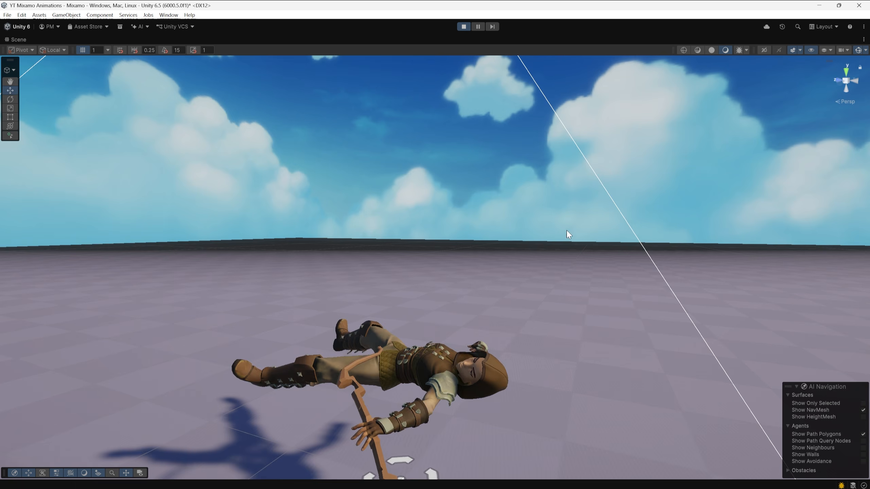
pyautogui.moveTo(567, 235); pyautogui.dragTo(573, 187, button='middle')
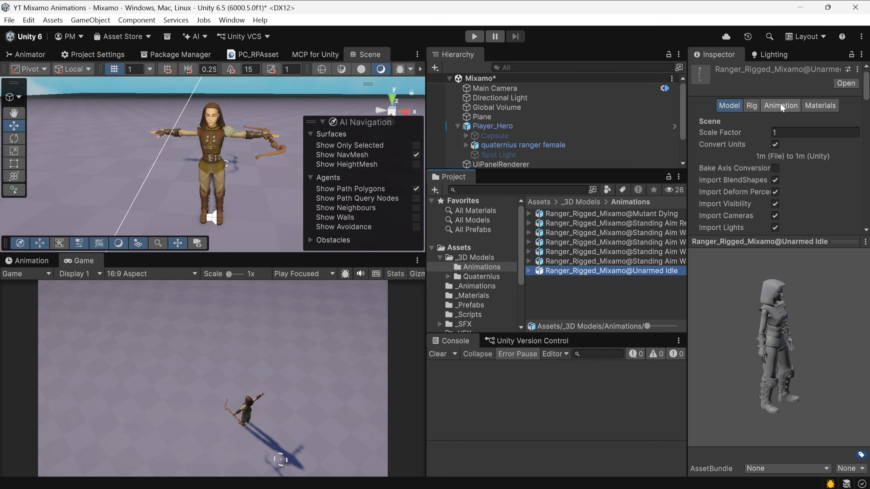
# Rename the Unarmed Idle clip to Archer Idle in its model's animation import settings
pyautogui.click(780, 105)
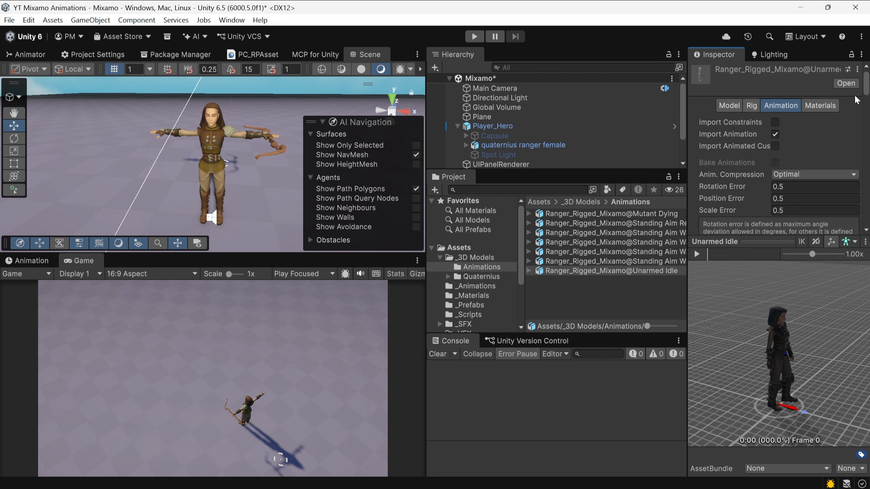
pyautogui.click(776, 134)
pyautogui.click(776, 134)
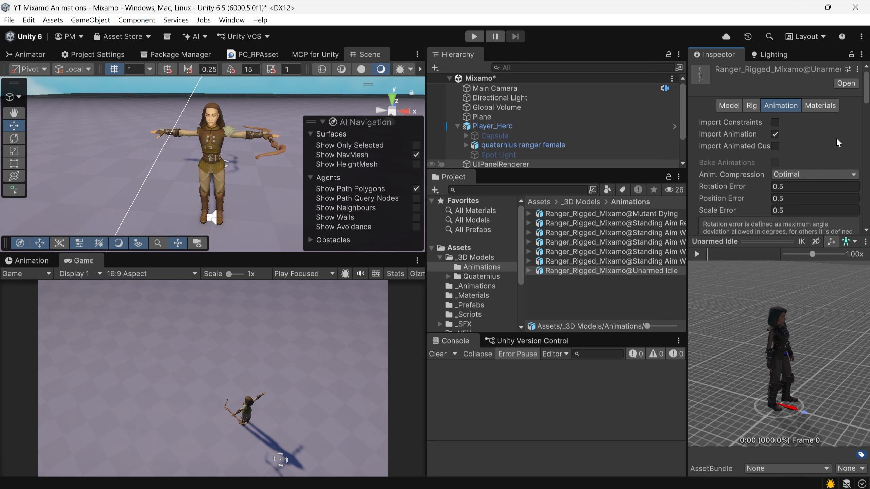
pyautogui.scroll(-5, 836, 137)
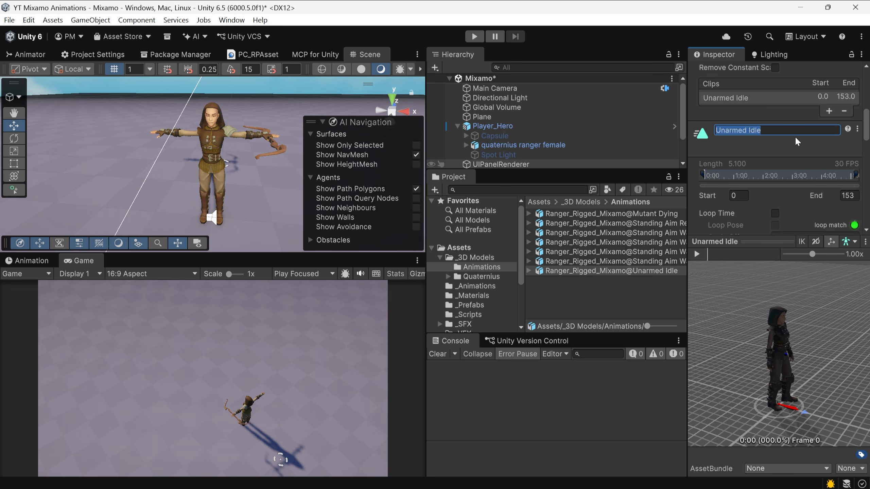
pyautogui.press('Return')
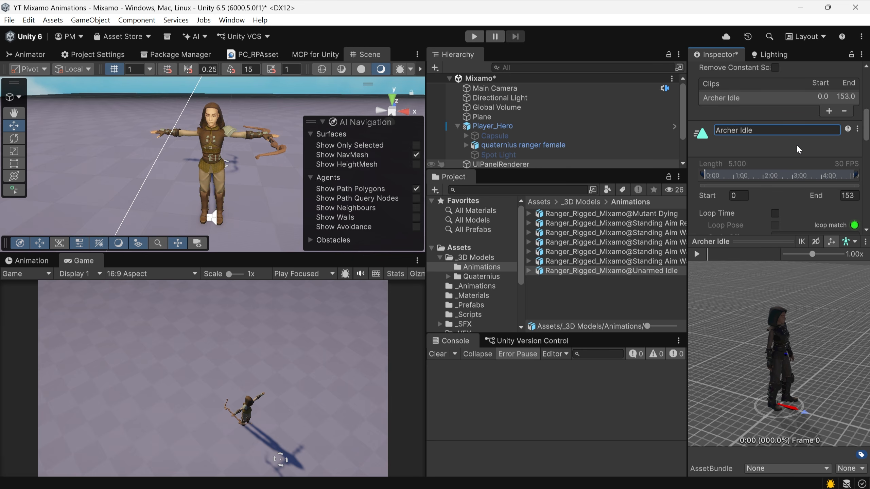
pyautogui.moveTo(867, 133); pyautogui.dragTo(868, 154)
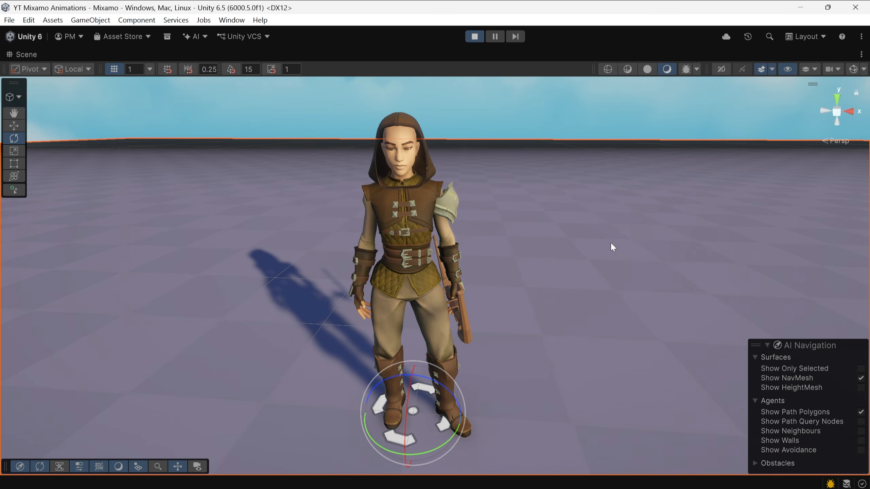
# View the ranger's idle animation from another angle, exit play mode, and enable Loop Time for the Archer Idle clip
pyautogui.moveTo(582, 253); pyautogui.dragTo(519, 265, button='middle')
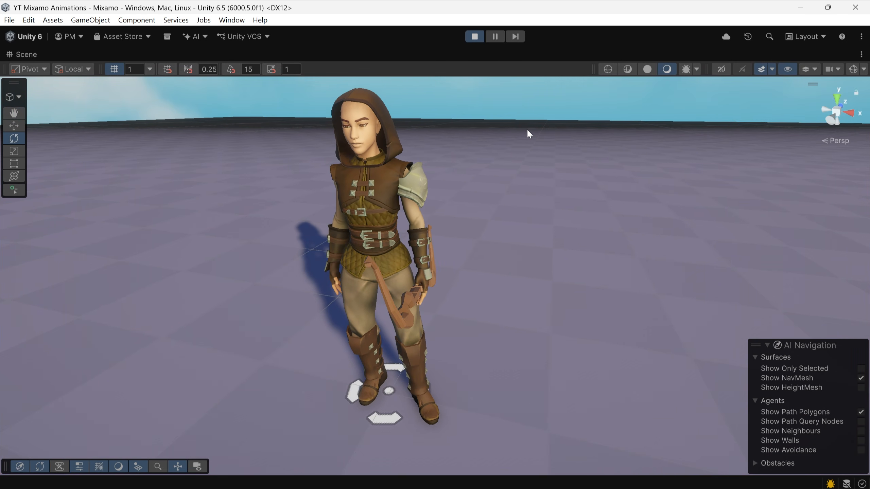
pyautogui.hotkey('ctrl', 'p')
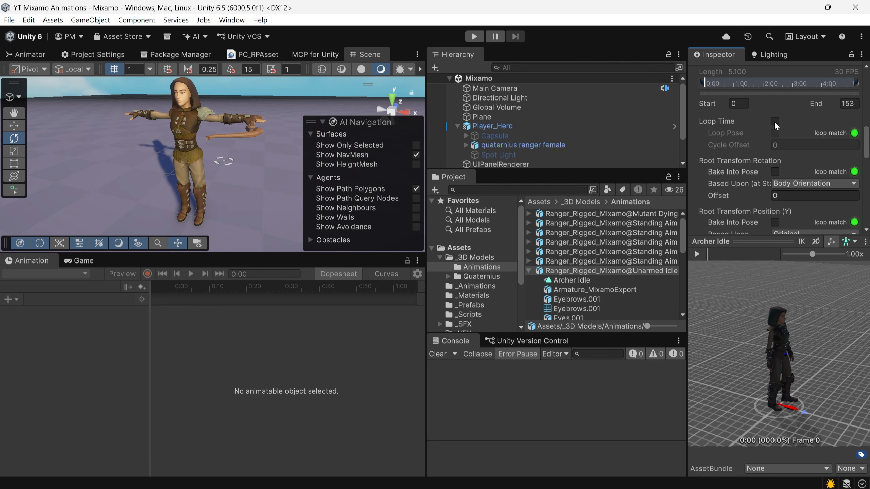
pyautogui.click(775, 121)
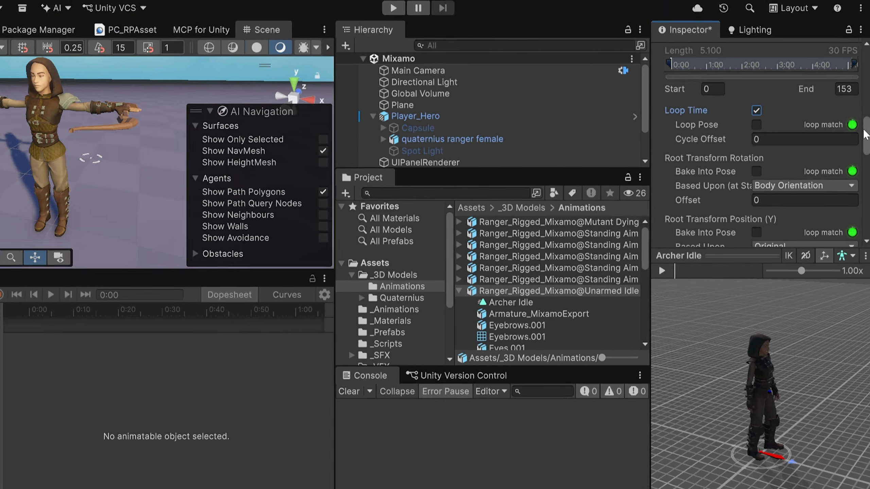
# Turn on Bake Into Pose for Root Transform Rotation, Position (Y) and Position (XZ) on the Archer Idle clip and apply the import settings
pyautogui.moveTo(866, 139)
pyautogui.mouseDown()
pyautogui.moveTo(867, 155)
pyautogui.moveTo(867, 146)
pyautogui.mouseUp()
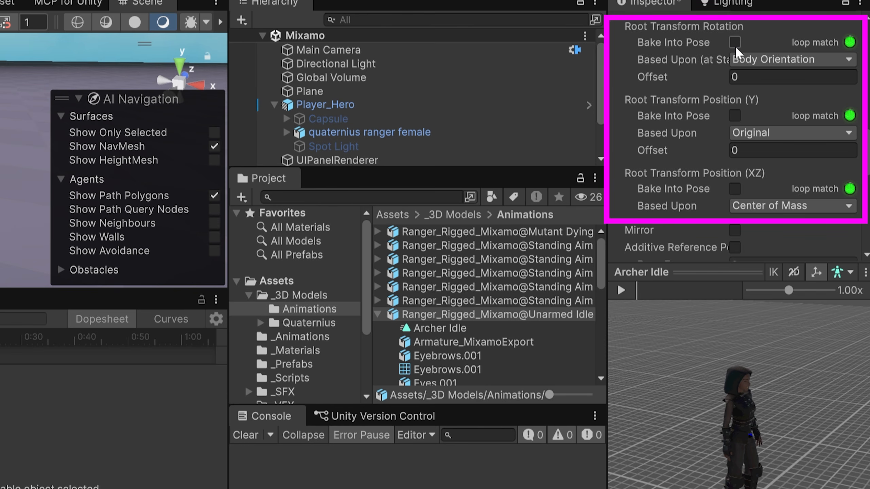
pyautogui.click(735, 46)
pyautogui.click(735, 115)
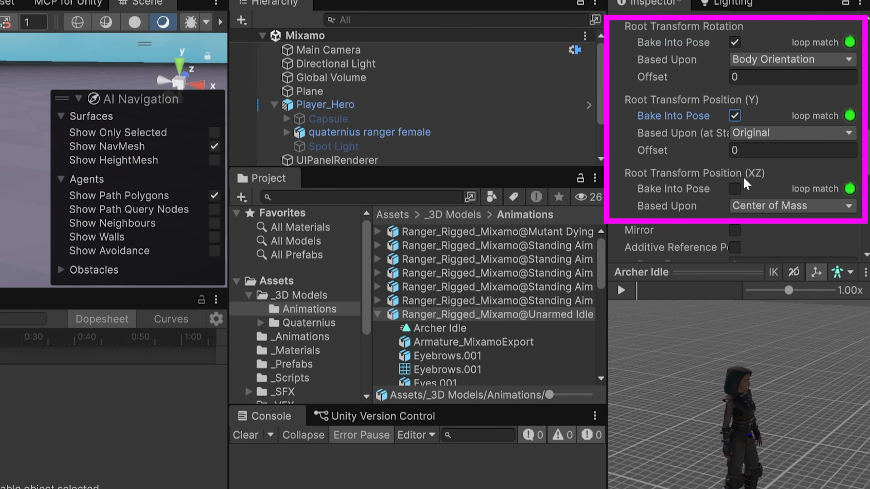
pyautogui.click(739, 190)
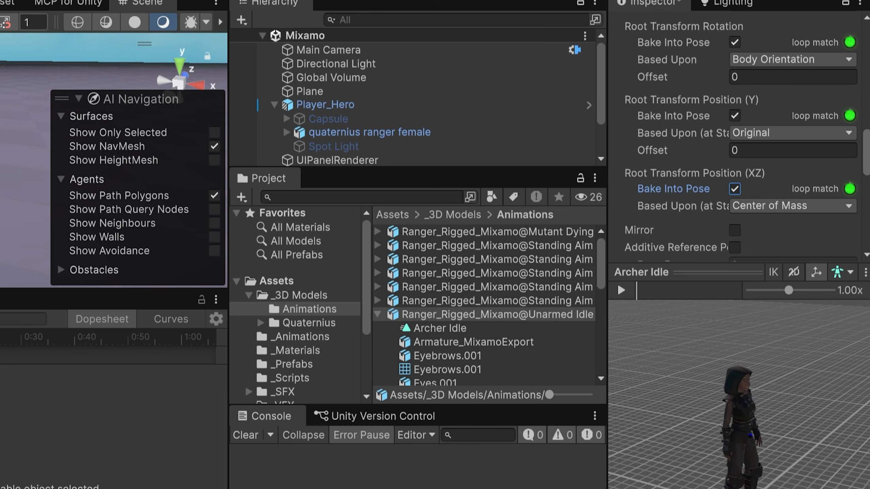
pyautogui.scroll(-5, 830, 225)
pyautogui.click(837, 232)
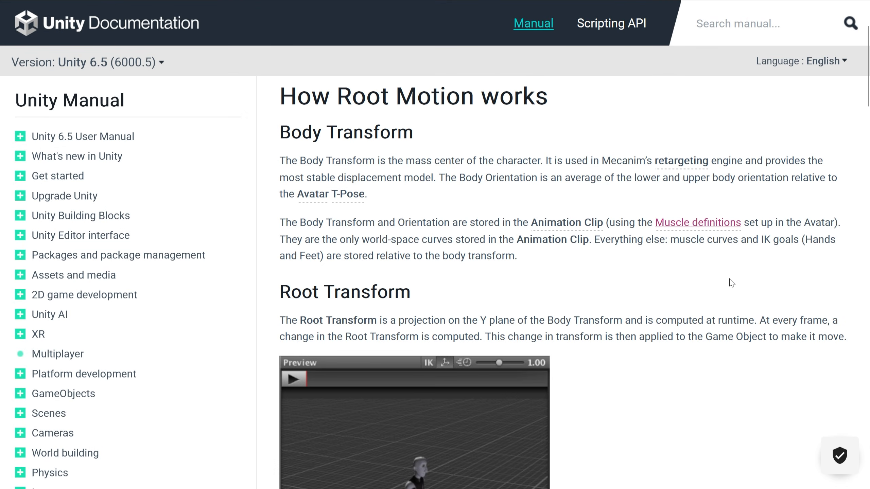
# Read the Unity Manual page on how root motion works and inspect the Mutant Dying clip in the preview
pyautogui.scroll(-5, 731, 283)
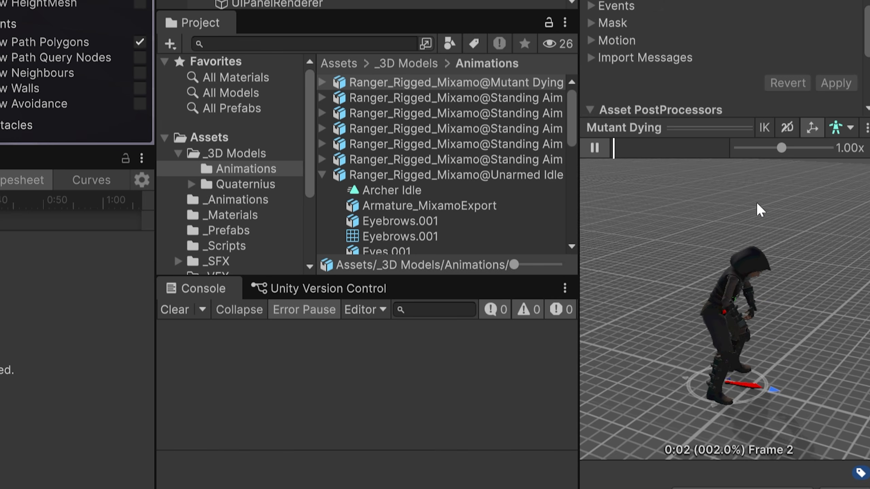
pyautogui.moveTo(786, 361); pyautogui.dragTo(818, 350)
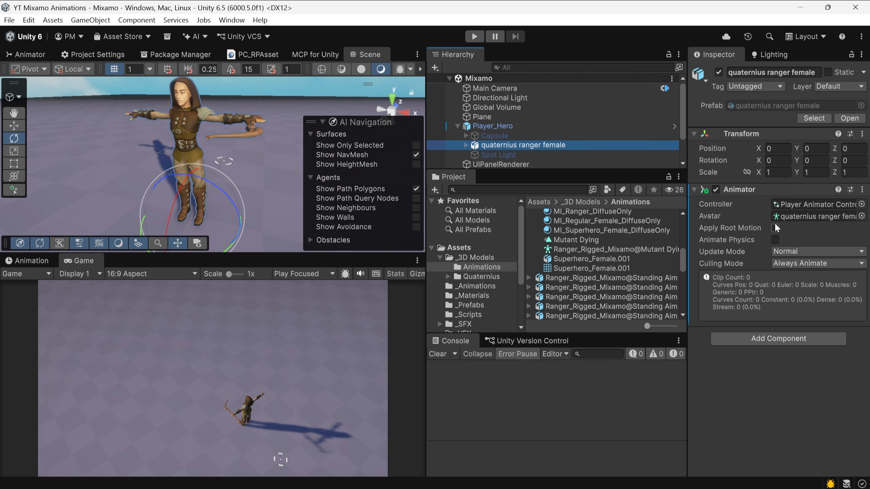
# Watch the ranger's dying animation in play mode and enable Apply Root Motion on the Animator of quaternius ranger female
pyautogui.click(775, 228)
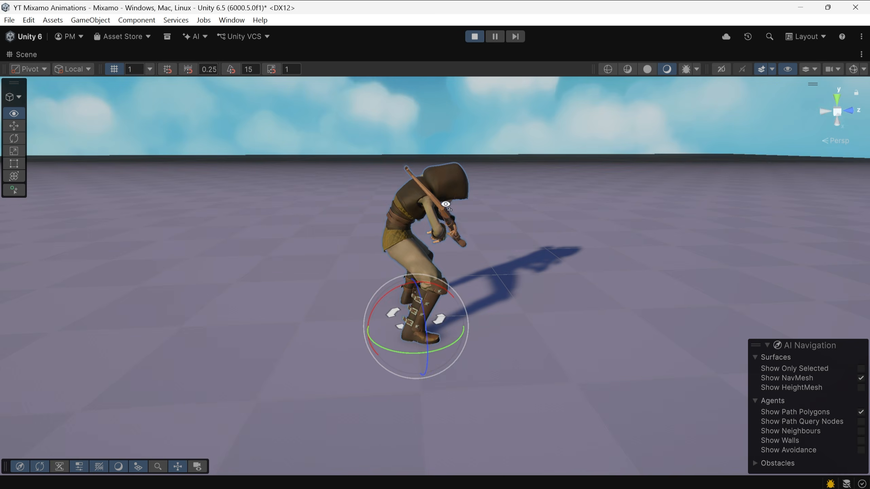
pyautogui.moveTo(540, 148); pyautogui.dragTo(575, 78, button='middle')
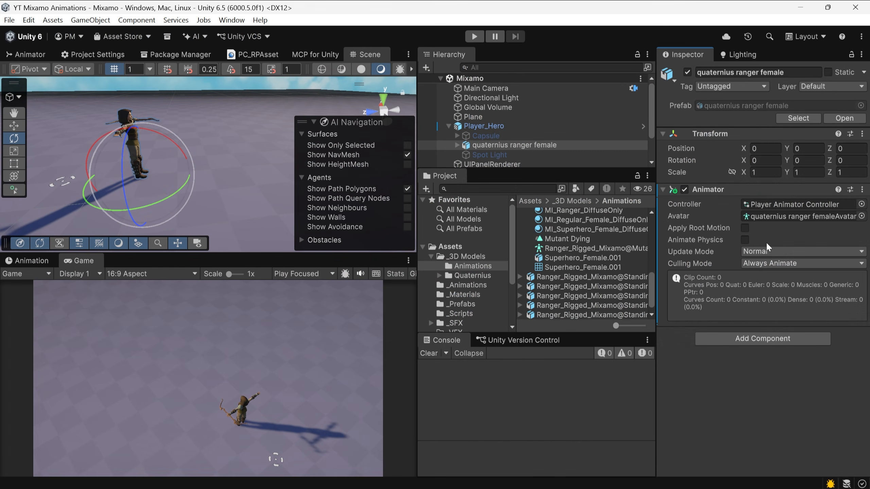
pyautogui.click(744, 228)
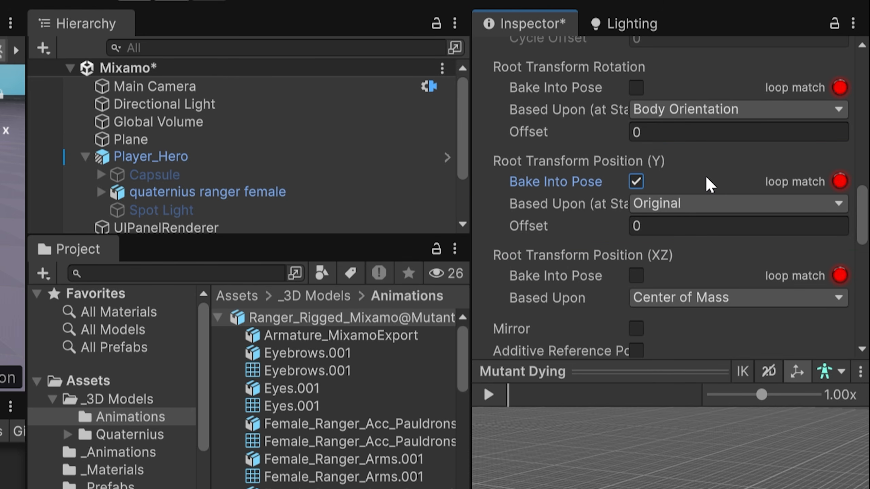
# Apply Bake Into Pose for Root Transform Position (Y) to the Mutant Dying clip and play its preview
pyautogui.scroll(-10, 709, 185)
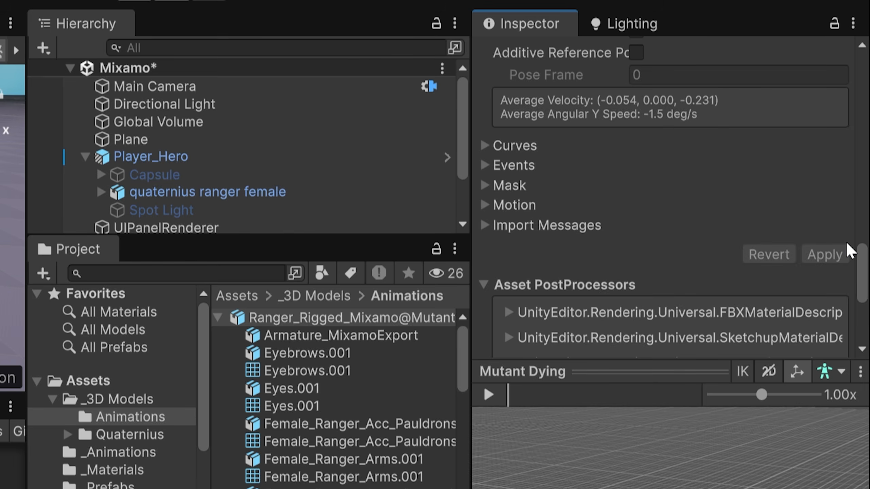
pyautogui.click(488, 395)
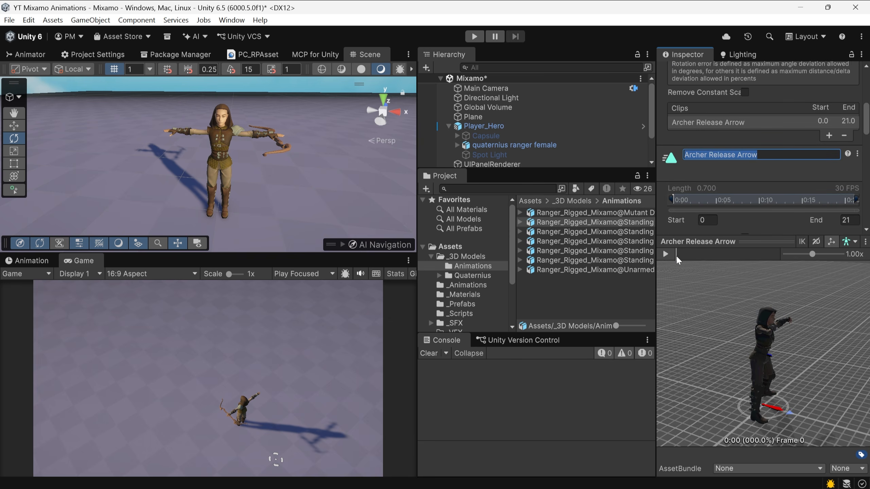
# Bake Root Transform Rotation into the pose of the Archer Release Arrow clip, apply the change, and examine the facing direction in the preview
pyautogui.click(672, 254)
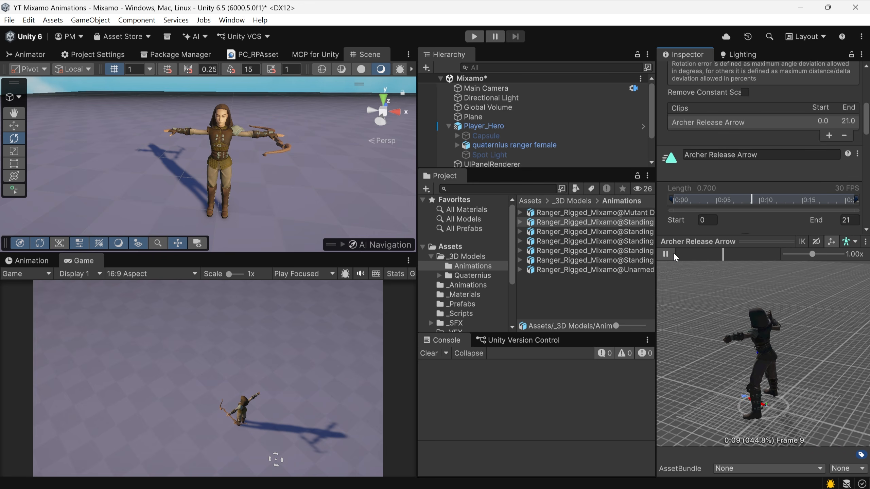
pyautogui.scroll(-5, 767, 219)
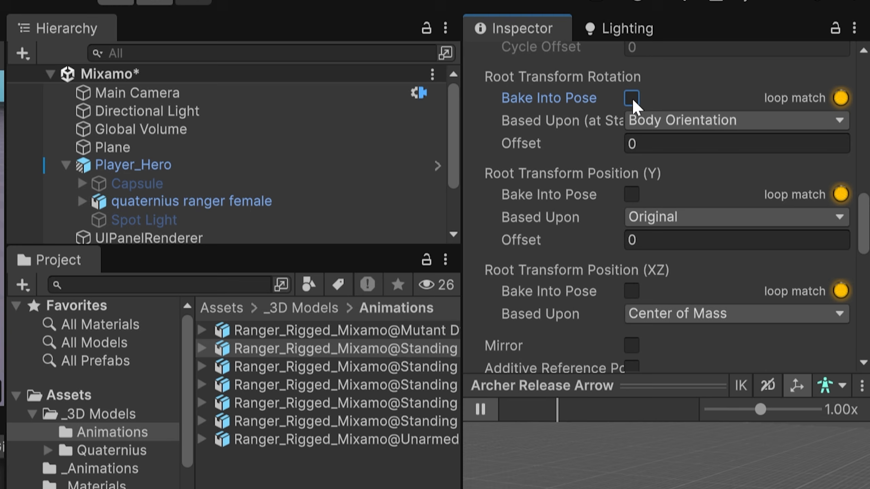
pyautogui.click(632, 98)
pyautogui.scroll(-5, 823, 204)
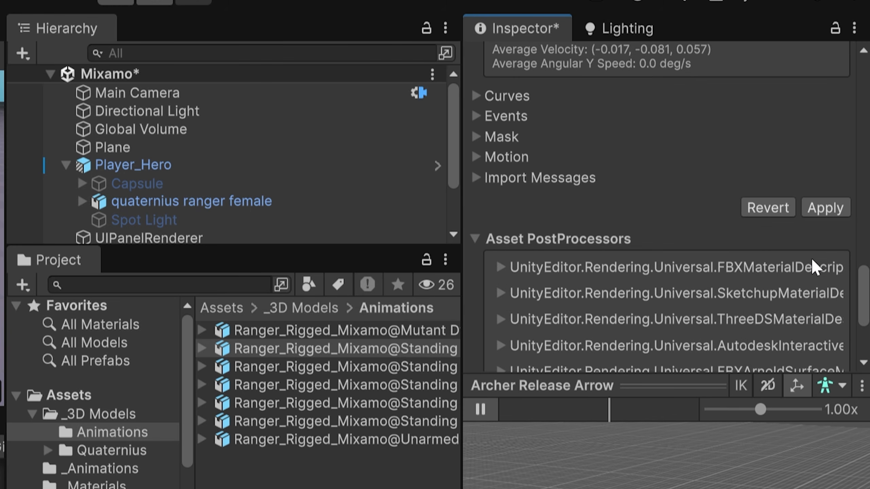
pyautogui.click(823, 208)
pyautogui.click(421, 46)
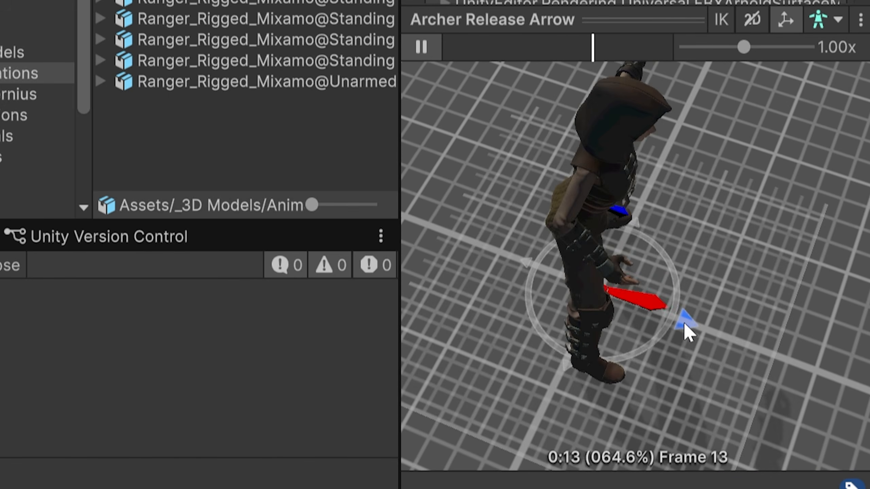
pyautogui.moveTo(686, 331); pyautogui.dragTo(739, 314)
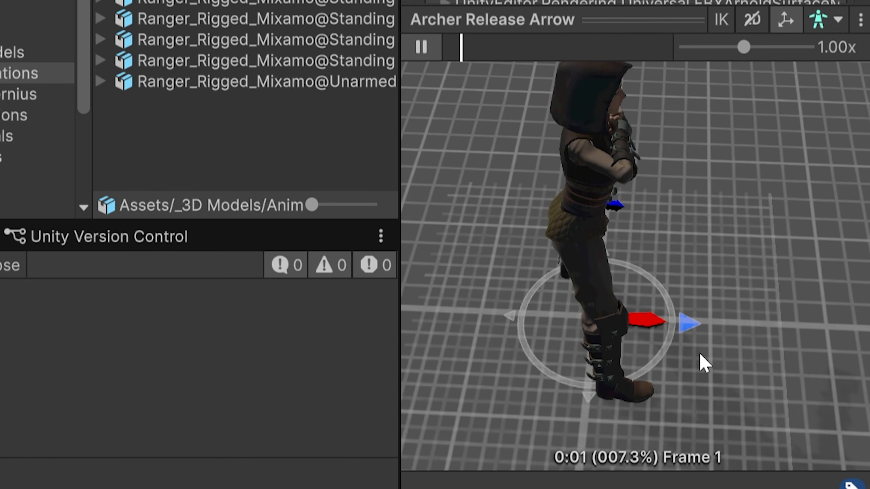
pyautogui.moveTo(700, 363); pyautogui.dragTo(578, 247)
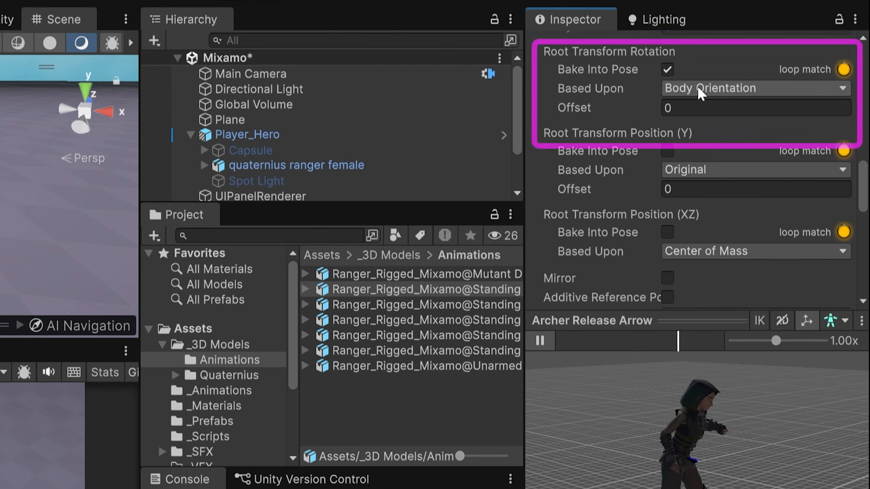
# Base the Archer Release Arrow clip's Root Transform Rotation upon Original, apply the change, and check the preview from other angles
pyautogui.click(764, 98)
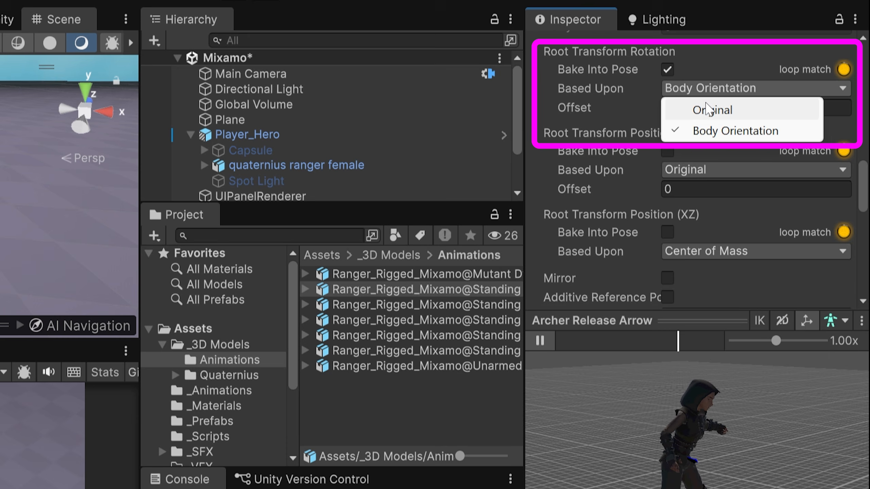
pyautogui.click(708, 113)
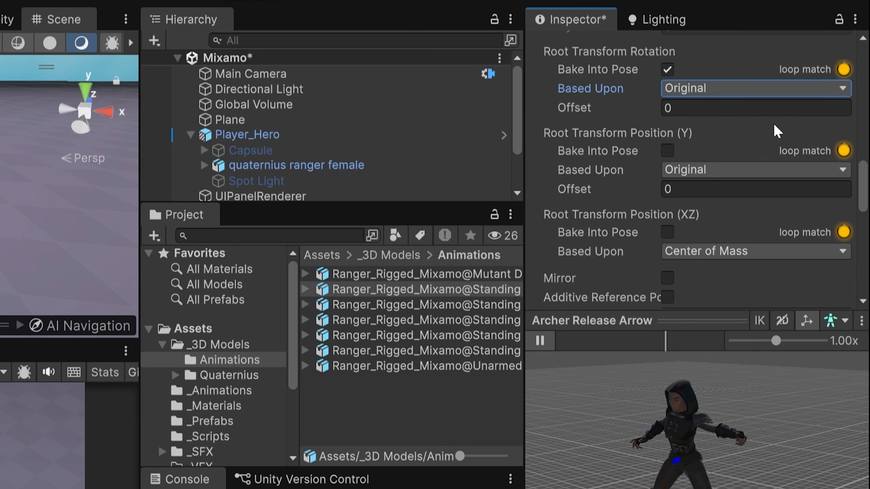
pyautogui.scroll(-8, 822, 137)
pyautogui.click(829, 165)
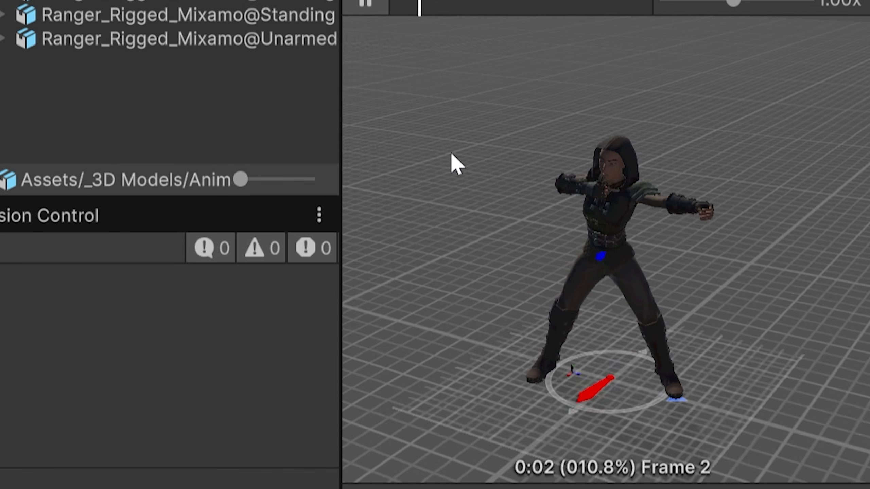
pyautogui.moveTo(450, 152); pyautogui.dragTo(511, 283, button='right')
pyautogui.moveTo(510, 284); pyautogui.dragTo(363, 205, button='right')
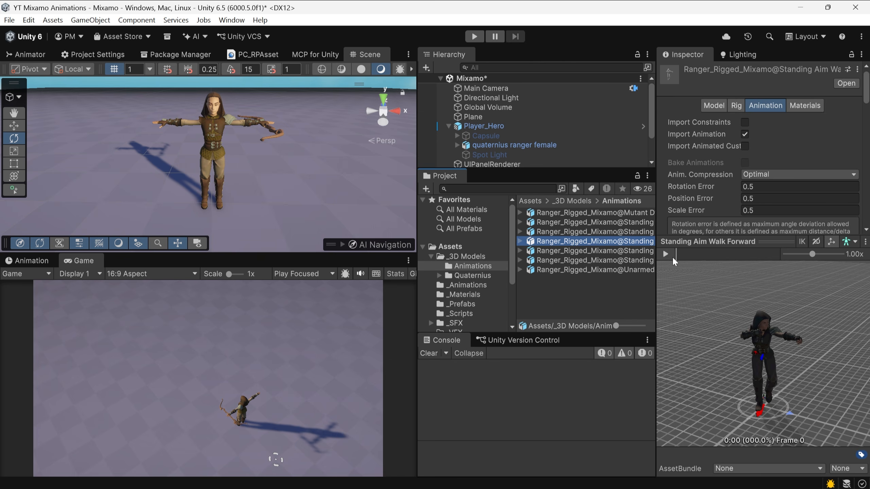
# Preview the Standing Aim Walk Forward clip and try Bake Into Pose for its Root Transform Position (XZ)
pyautogui.click(668, 253)
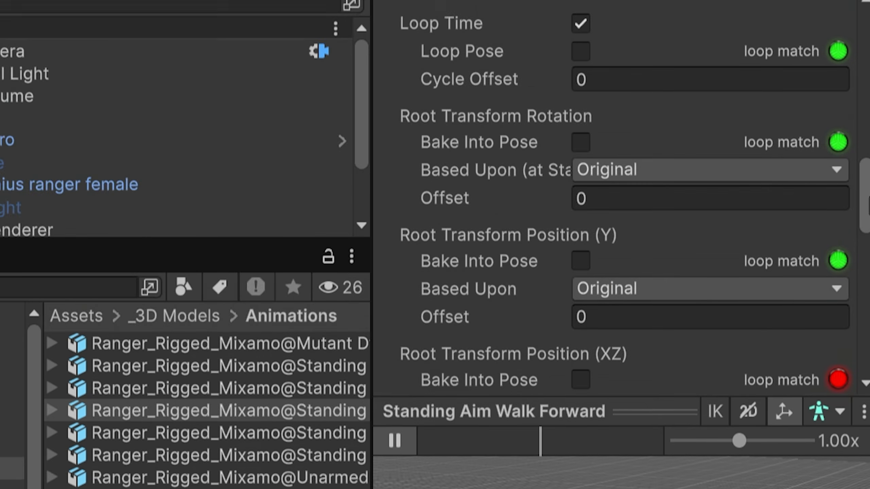
pyautogui.scroll(-3, 623, 233)
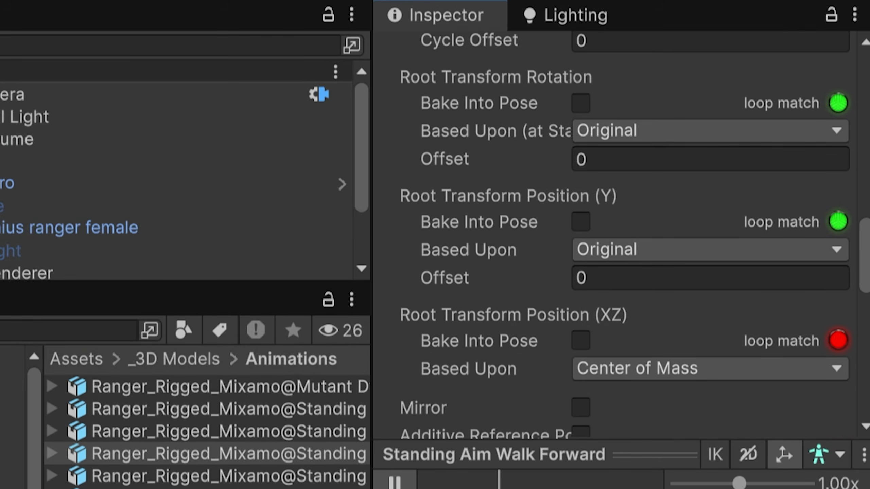
pyautogui.scroll(-1, 623, 233)
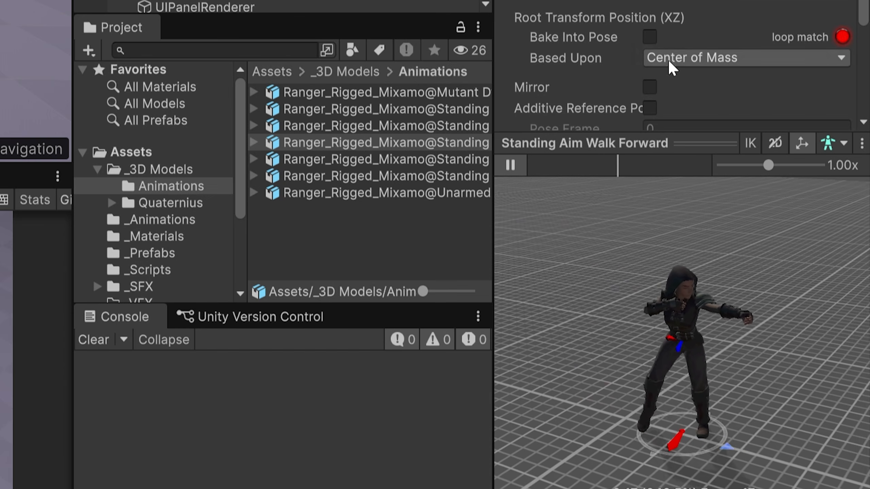
pyautogui.click(649, 36)
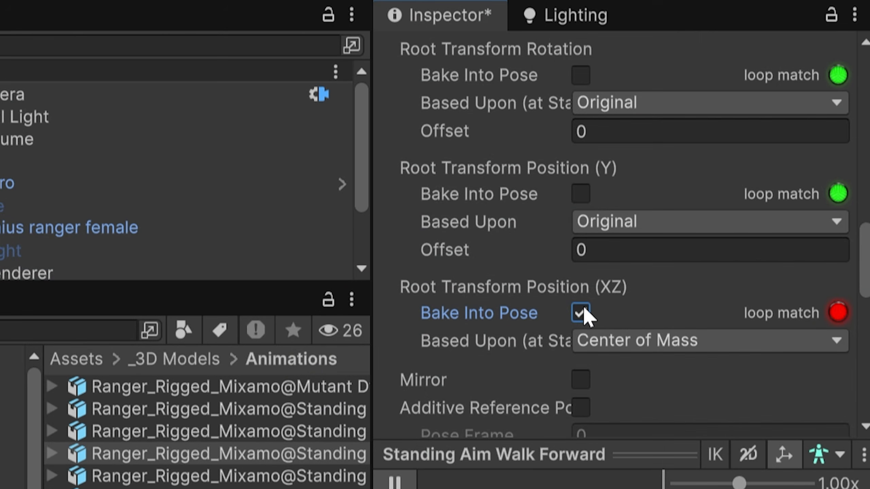
pyautogui.click(581, 312)
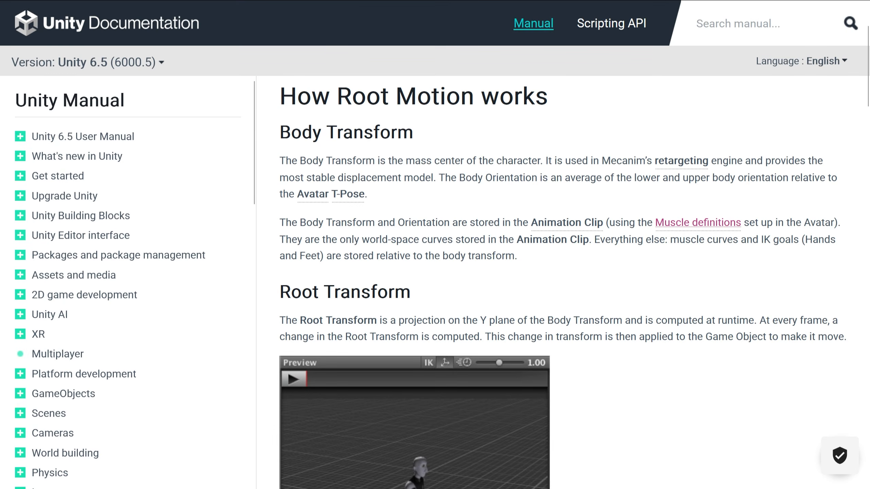
# Read the Root Transform Position (XZ) guidance on Bake Into Pose in the Unity Manual's root motion page
pyautogui.moveTo(548, 96); pyautogui.dragTo(297, 96)
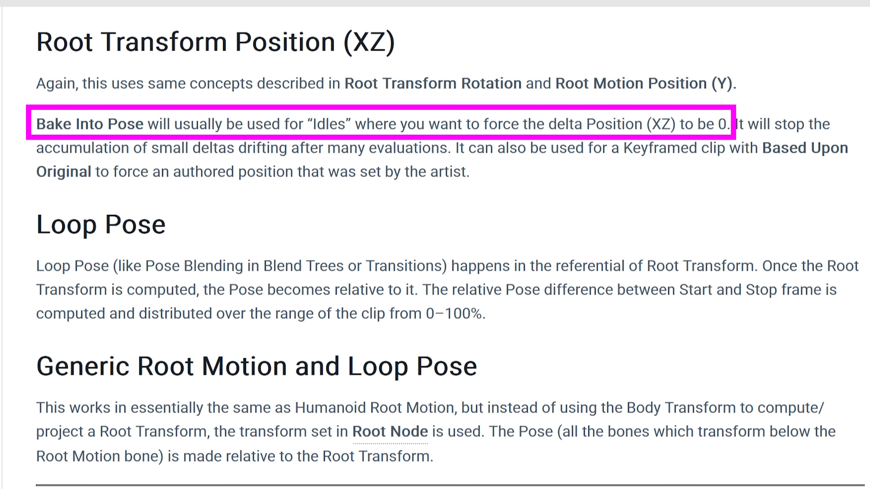
pyautogui.moveTo(356, 124); pyautogui.dragTo(36, 124)
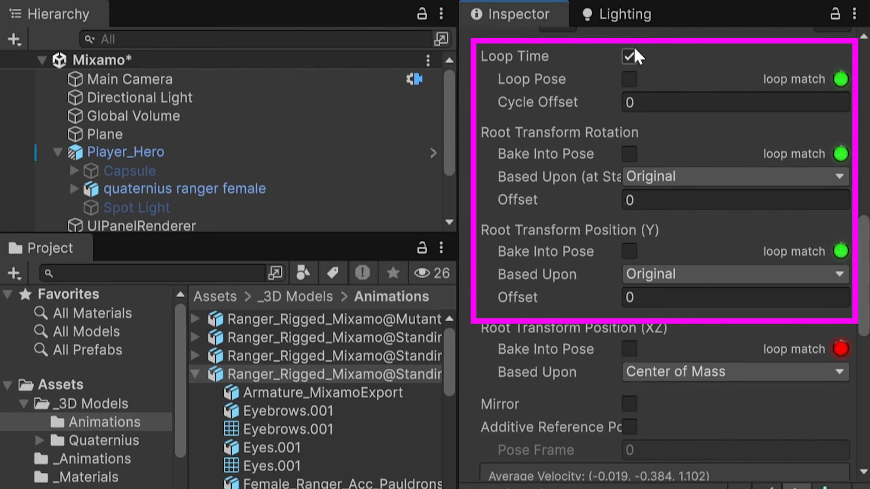
# Bake Root Transform Rotation, based upon Original, and Position (Y) into the Standing Aim Walk Forward clip's pose, keeping Loop Time on
pyautogui.click(633, 54)
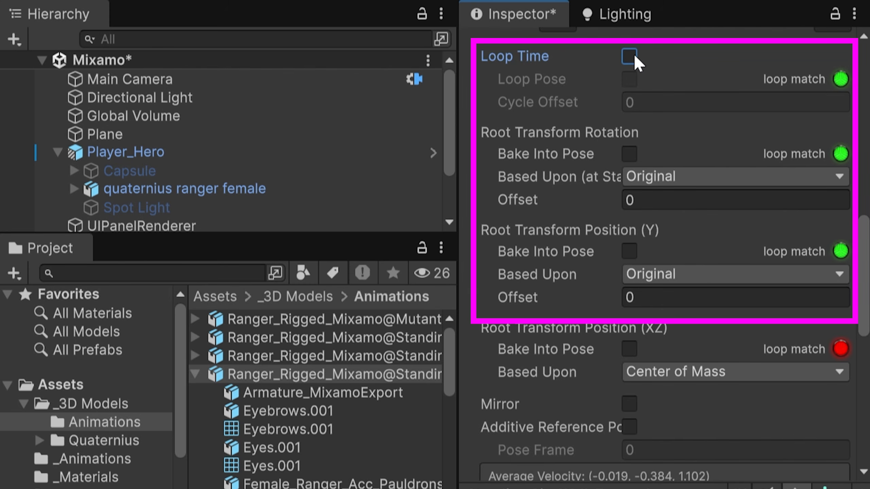
pyautogui.click(630, 56)
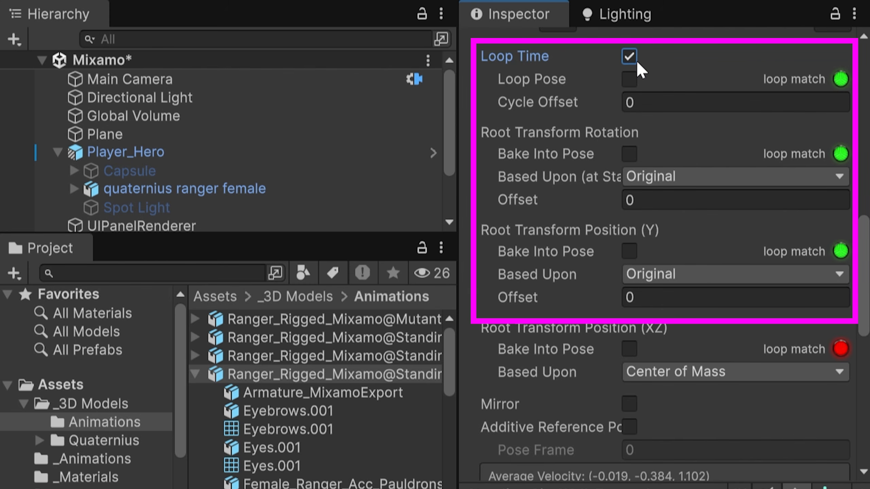
pyautogui.click(629, 154)
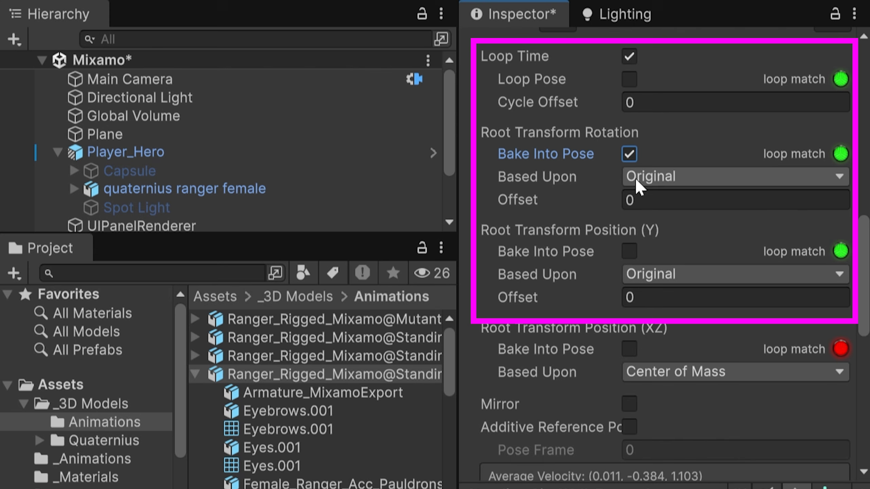
pyautogui.click(630, 252)
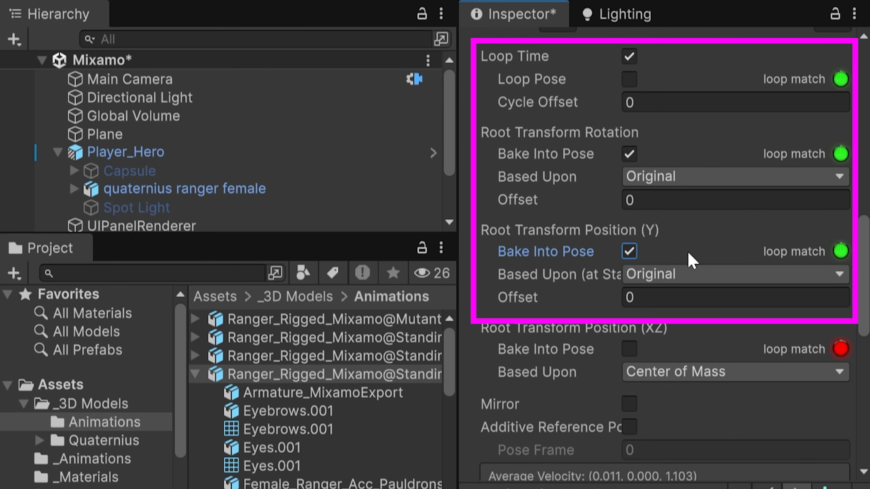
pyautogui.click(660, 176)
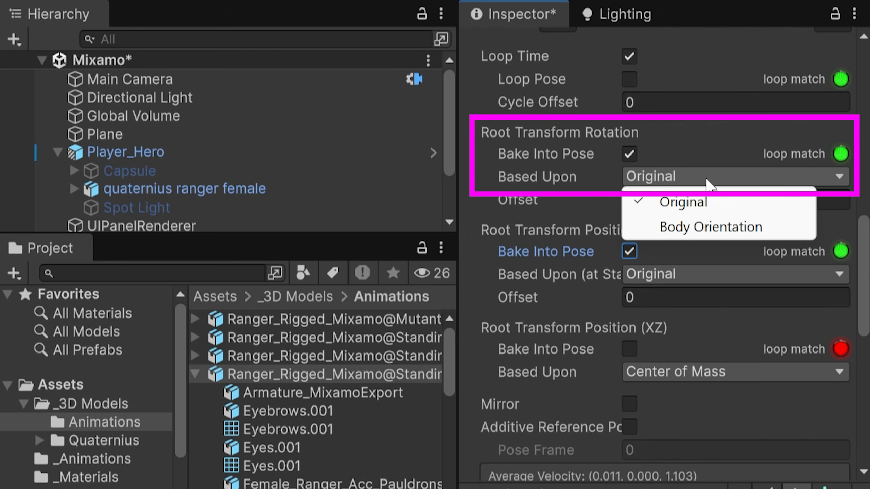
pyautogui.click(753, 201)
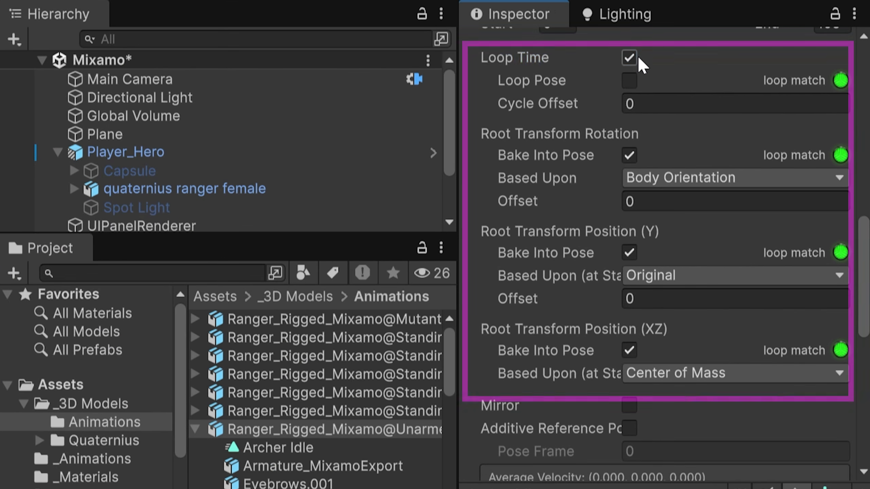
# Keep Loop Time on for the Archer Idle clip and bake its Root Transform Rotation into the pose, based upon Original
pyautogui.click(637, 56)
pyautogui.click(637, 56)
pyautogui.click(636, 151)
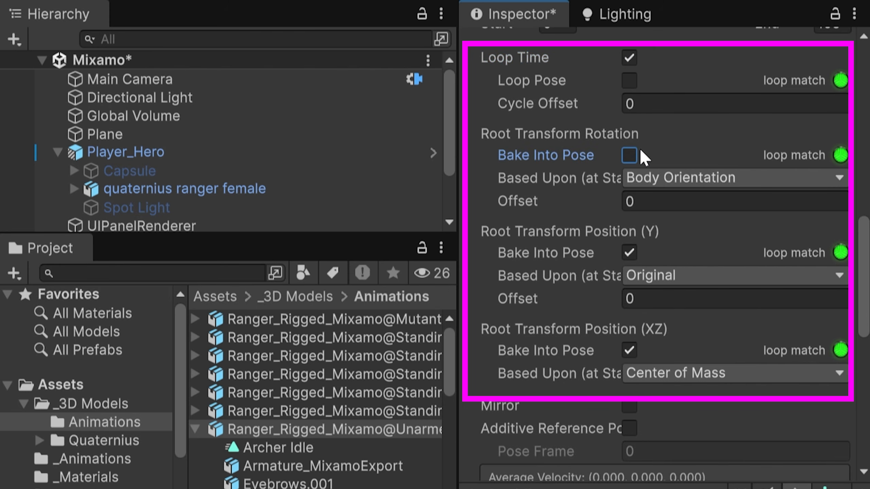
pyautogui.click(635, 150)
pyautogui.click(651, 183)
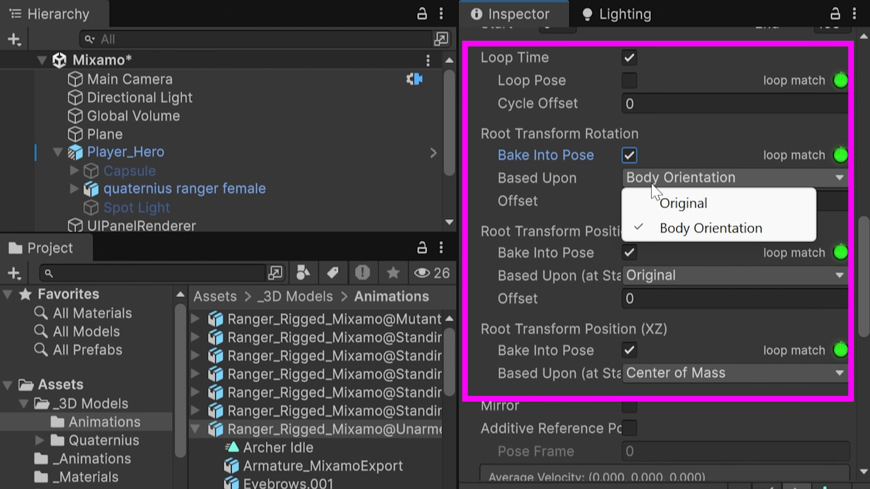
pyautogui.click(672, 204)
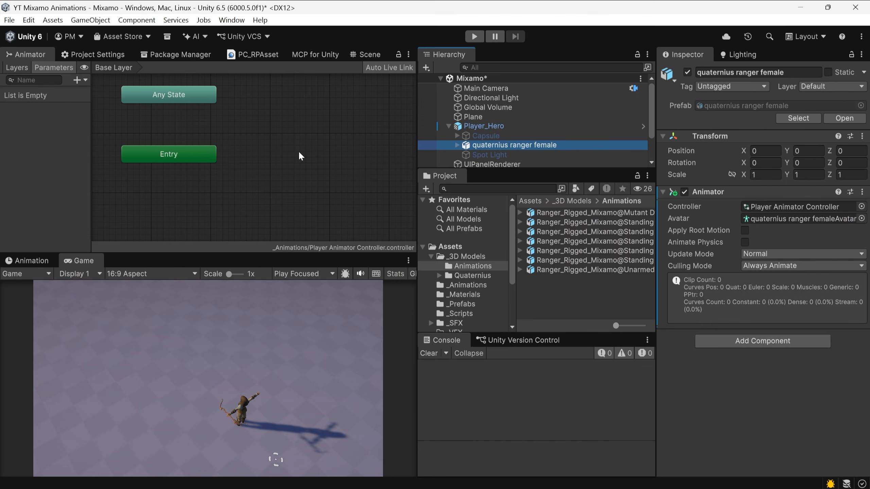
# Rename the Player Animator Controller's base layer to Locomotion
pyautogui.click(231, 163)
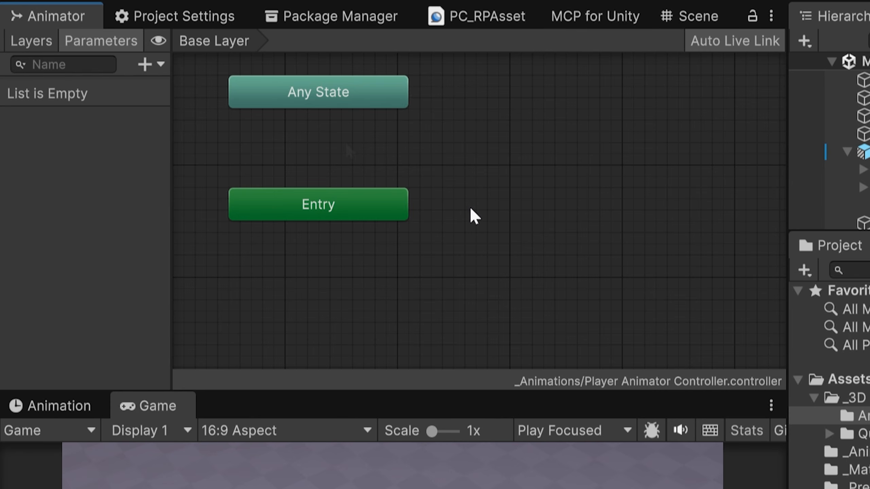
pyautogui.click(34, 44)
pyautogui.doubleClick(78, 93)
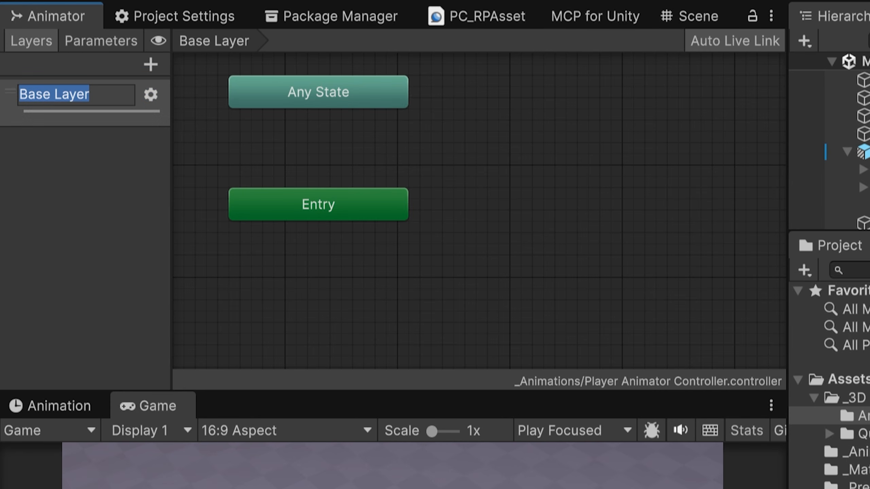
pyautogui.write('Locomotion')
pyautogui.press('Return')
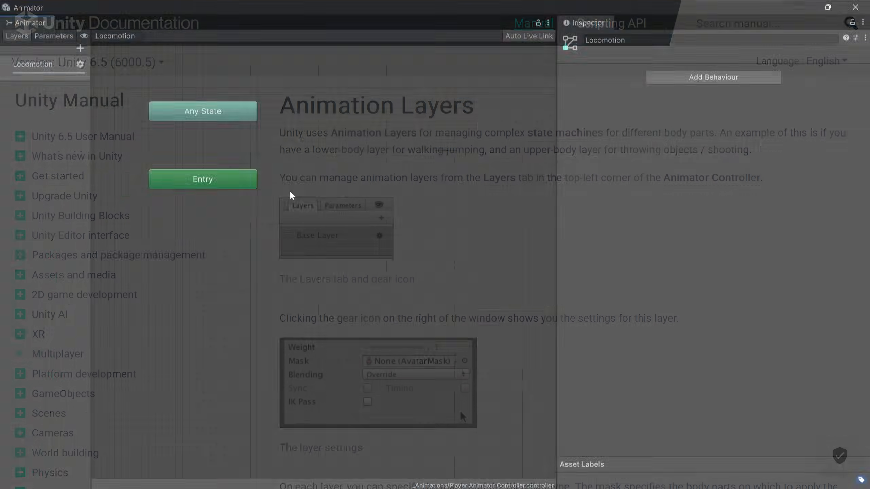
# Create a state from a new Blend Tree in the Locomotion layer and open the Blend Tree for editing
pyautogui.rightClick(290, 192)
pyautogui.moveTo(305, 197)
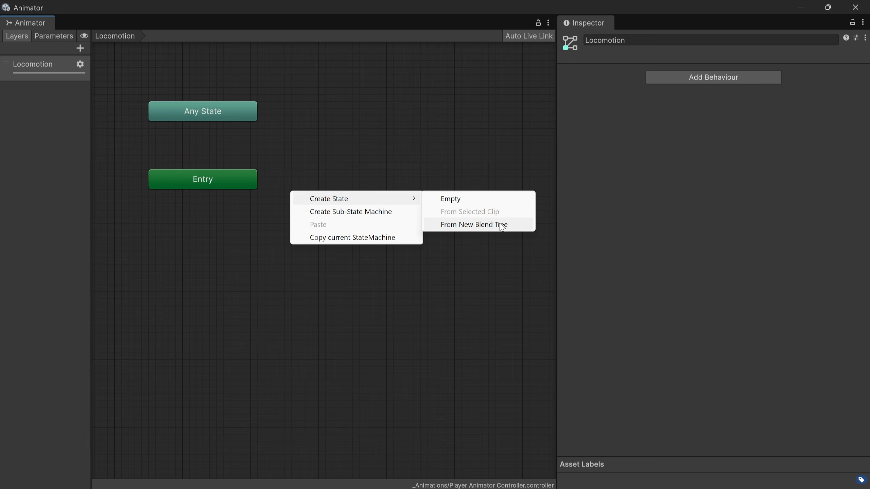
pyautogui.click(503, 225)
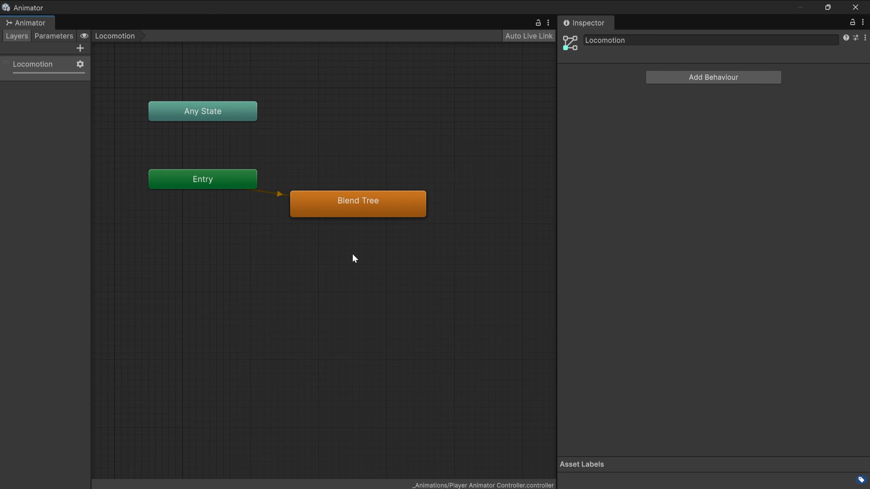
pyautogui.doubleClick(335, 201)
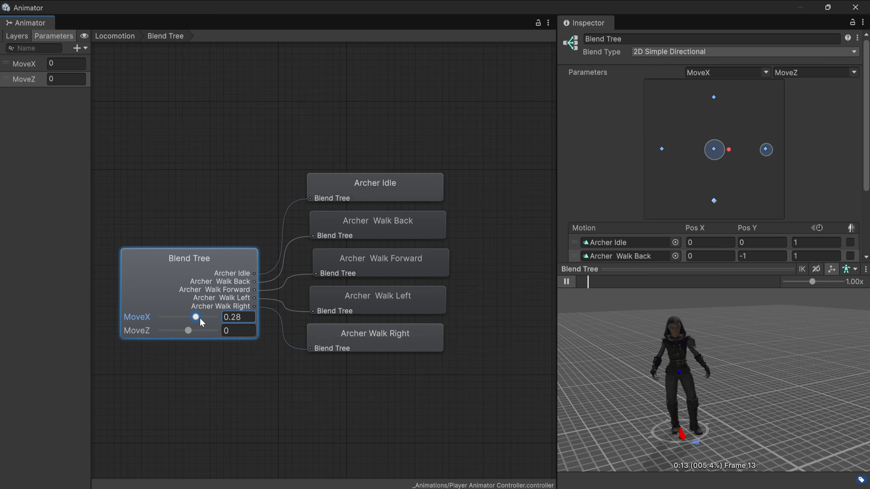
pyautogui.moveTo(195, 317)
pyautogui.mouseDown()
pyautogui.moveTo(214, 317)
pyautogui.moveTo(162, 317)
pyautogui.moveTo(214, 330)
pyautogui.moveTo(147, 334)
pyautogui.moveTo(193, 318)
pyautogui.mouseUp()
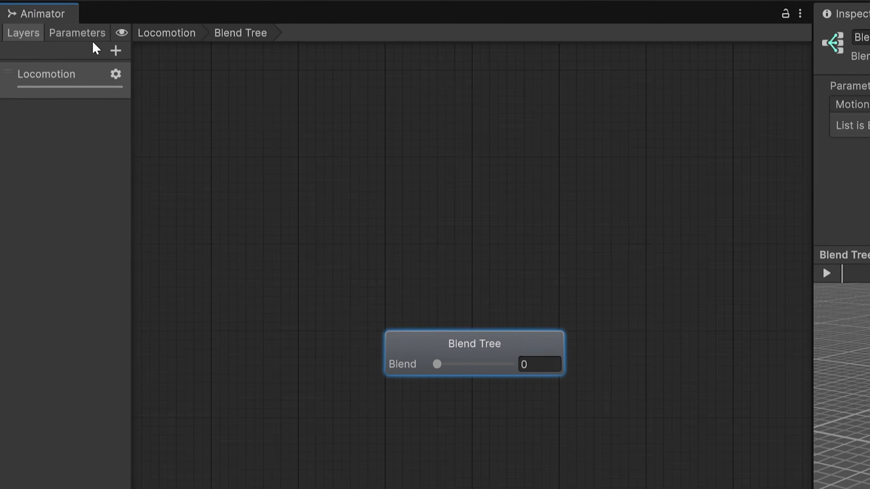
# Add a second float parameter to the Animator and name the two float parameters MoveX and MoveZ
pyautogui.click(94, 39)
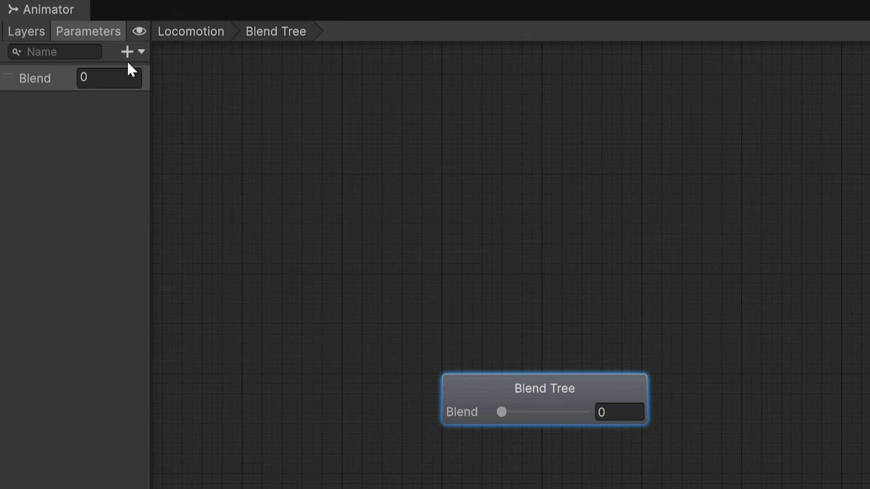
pyautogui.click(130, 52)
pyautogui.click(159, 73)
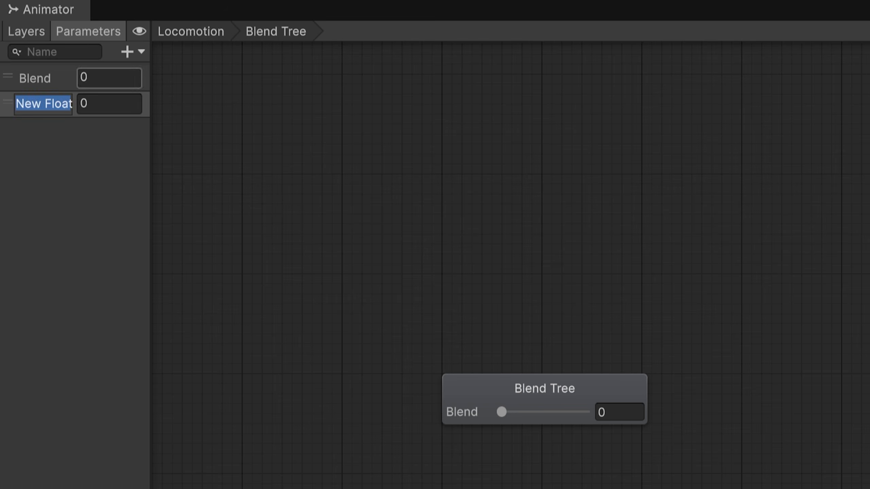
pyautogui.doubleClick(54, 80)
pyautogui.write('MoveX')
pyautogui.doubleClick(47, 104)
pyautogui.write('M')
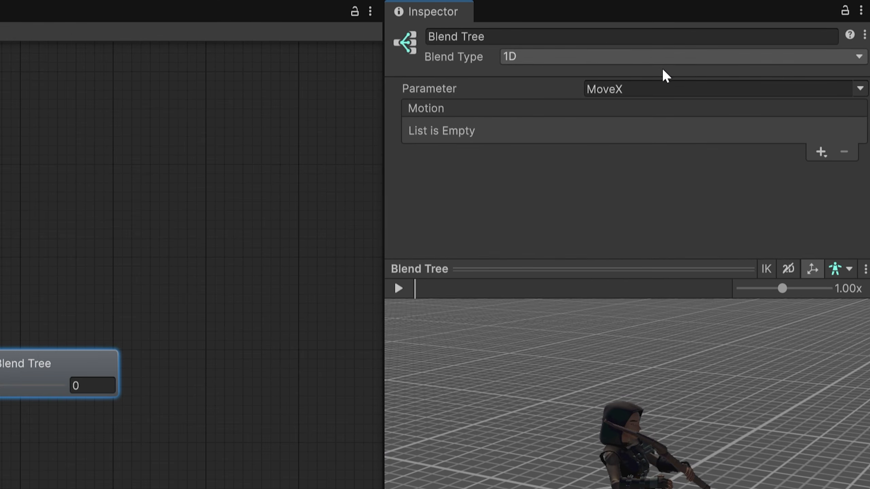
# Set the Blend Tree's type to 2D Simple Directional, driven by the MoveX and MoveZ parameters
pyautogui.click(664, 63)
pyautogui.click(634, 97)
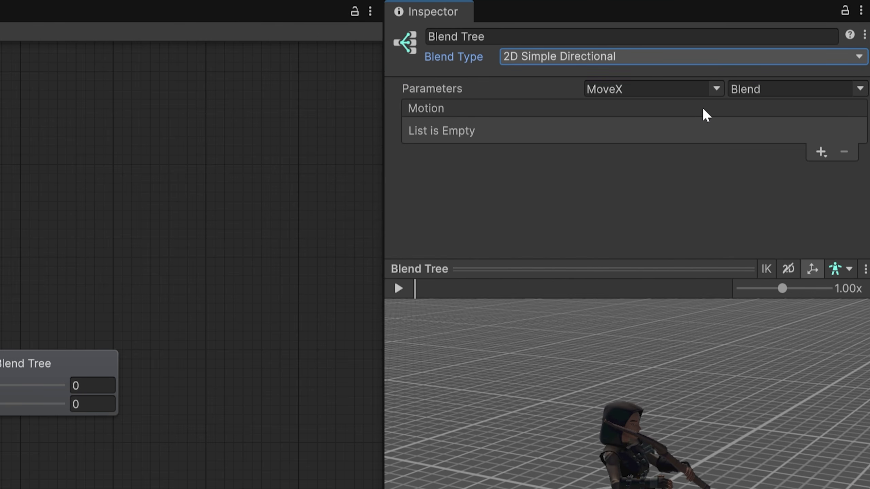
pyautogui.click(858, 89)
pyautogui.click(802, 130)
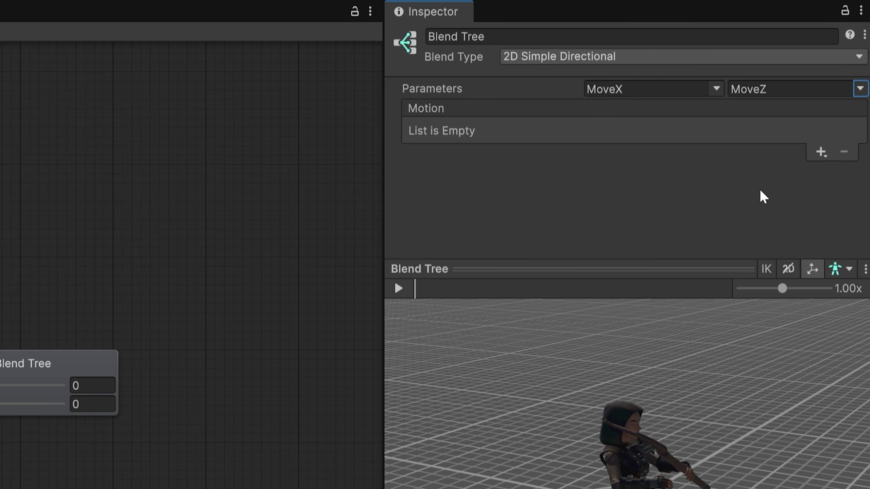
# Add five motion fields to the Blend Tree
pyautogui.click(821, 152)
pyautogui.click(815, 170)
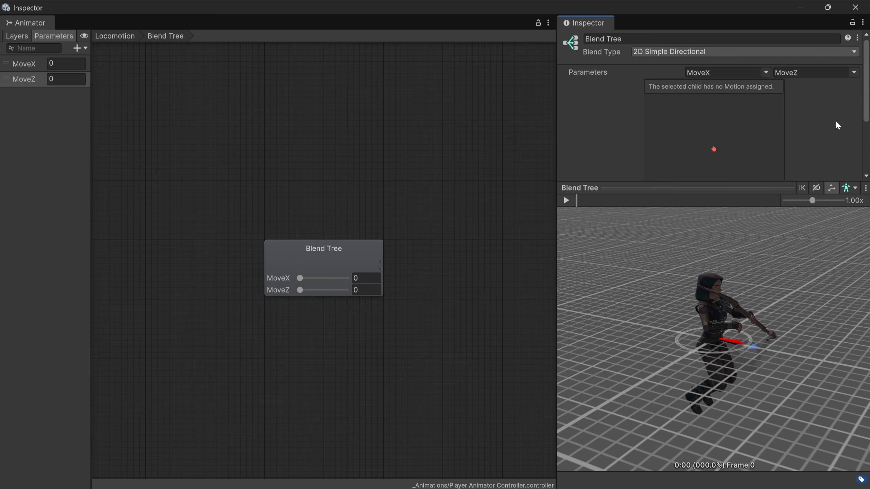
pyautogui.scroll(-6, 836, 123)
pyautogui.click(828, 150)
pyautogui.click(801, 163)
pyautogui.click(829, 163)
pyautogui.click(801, 175)
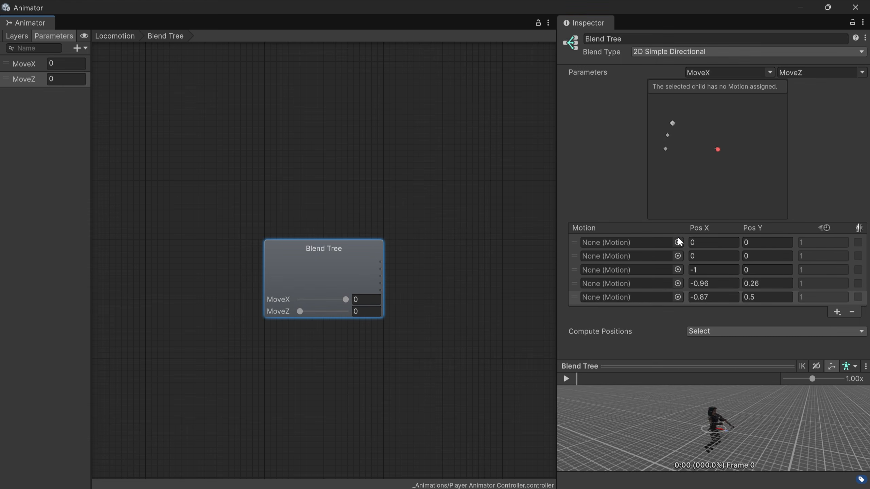
# Assign Archer Idle at (0, 0), Walk Back at (0, -1), Walk Forward at (0, 1), Walk Left at (-1, 0) and Walk Right at (1, 0)
pyautogui.click(676, 242)
pyautogui.doubleClick(547, 150)
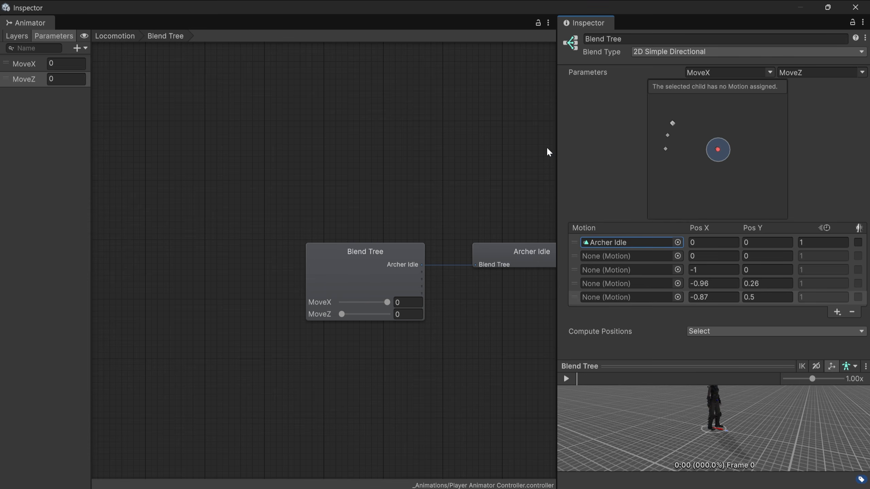
pyautogui.click(713, 242)
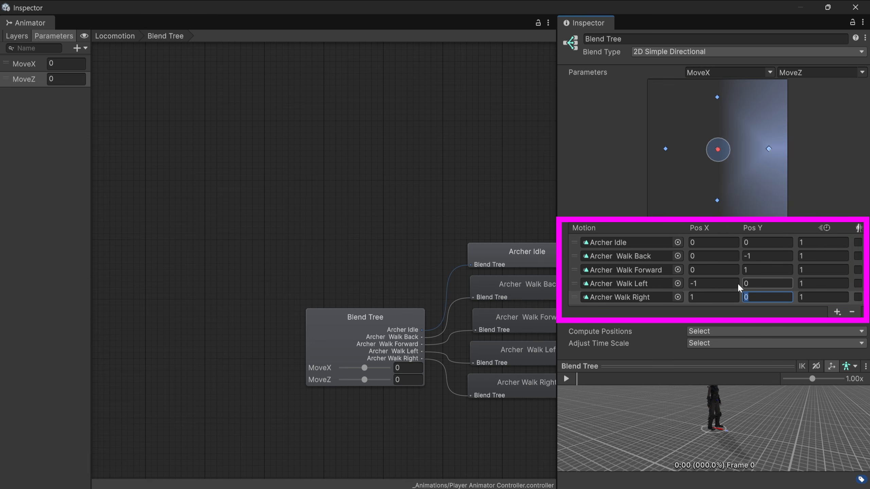
pyautogui.click(743, 284)
pyautogui.click(765, 270)
pyautogui.click(766, 258)
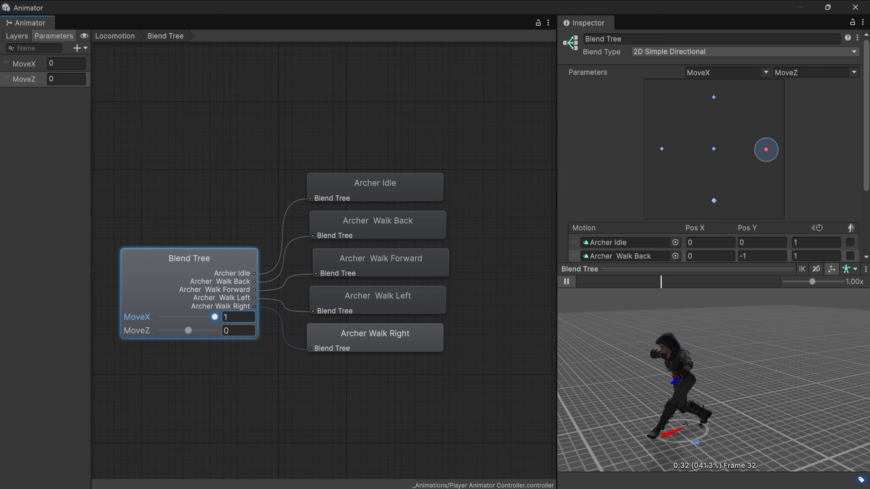
# Preview the blended walks across the MoveX and MoveZ ranges and examine the archer's aiming pose in the Scene view
pyautogui.moveTo(206, 317); pyautogui.dragTo(81, 327)
pyautogui.moveTo(190, 330)
pyautogui.mouseDown()
pyautogui.moveTo(220, 334)
pyautogui.moveTo(163, 330)
pyautogui.moveTo(192, 320)
pyautogui.mouseUp()
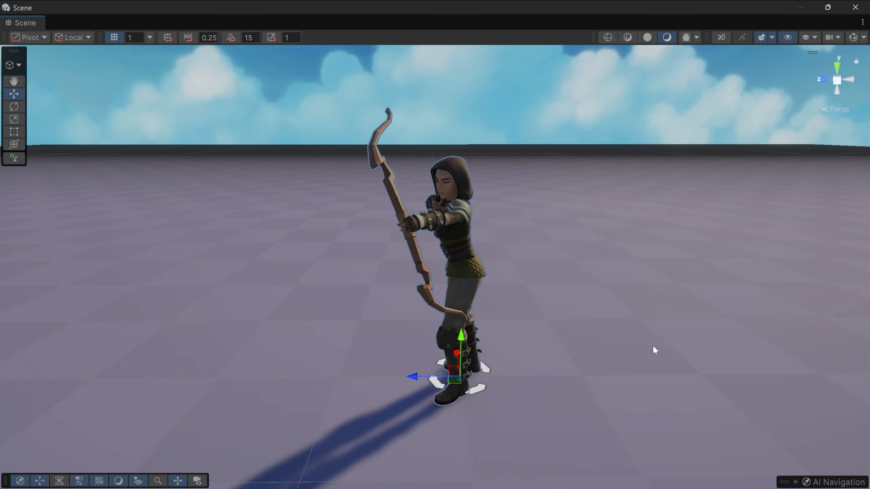
pyautogui.moveTo(435, 393); pyautogui.dragTo(479, 395, button='right')
pyautogui.moveTo(479, 395); pyautogui.dragTo(649, 387, button='middle')
pyautogui.moveTo(650, 387); pyautogui.dragTo(693, 379, button='right')
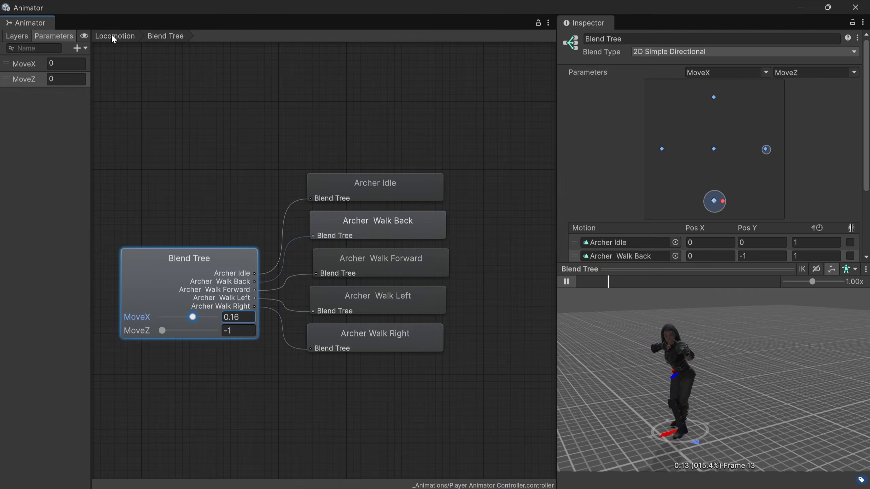
# Add a second animation layer named UpperBody to the Animator Controller
pyautogui.click(112, 34)
pyautogui.click(17, 36)
pyautogui.click(80, 48)
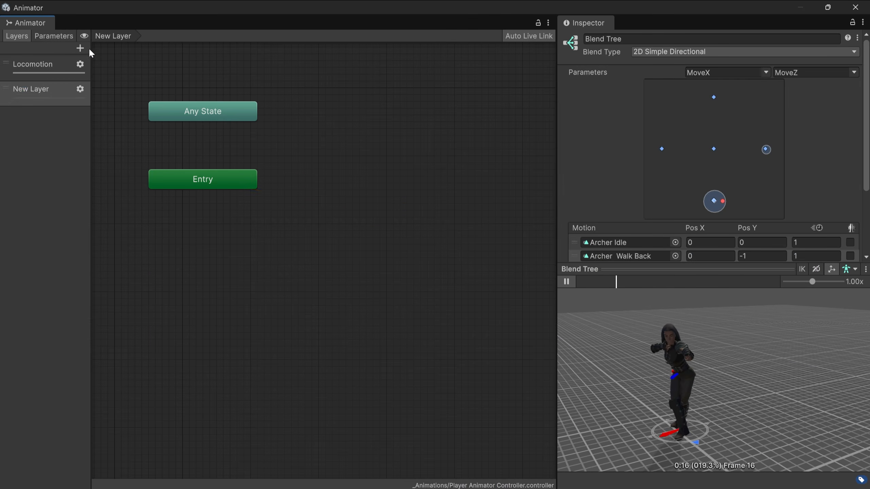
pyautogui.write('Up')
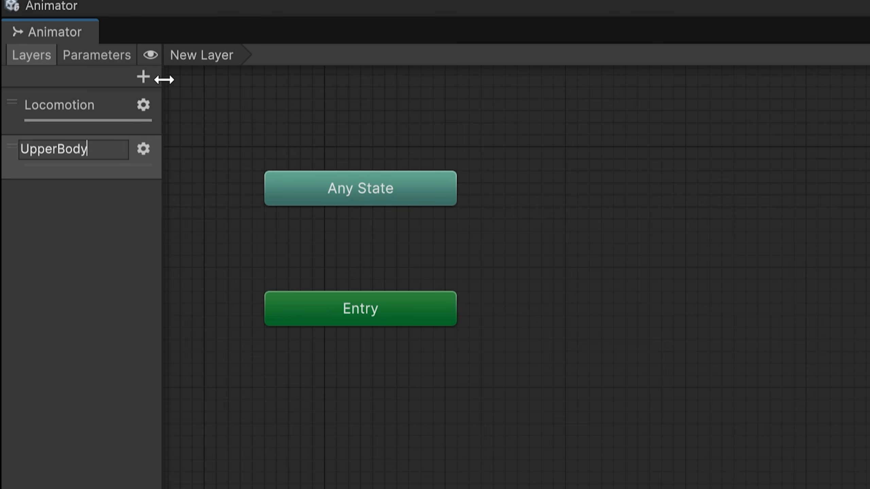
pyautogui.write('perBody')
pyautogui.press('Return')
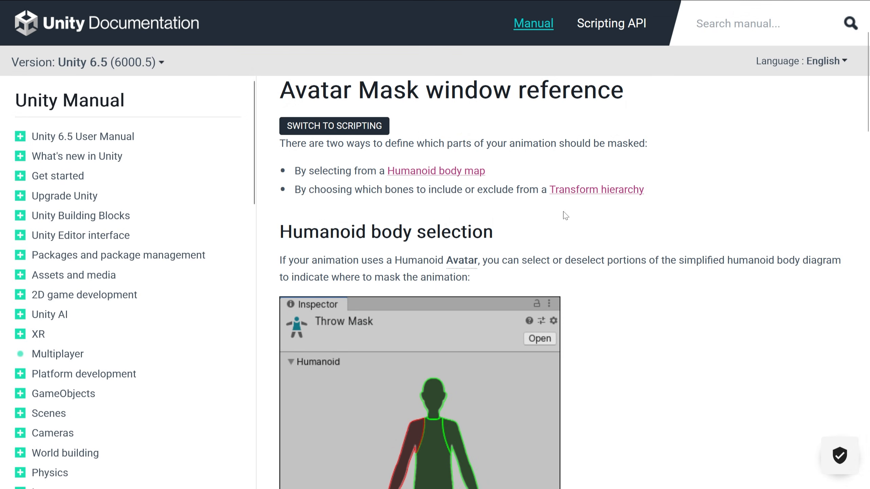
# Consult the Avatar Mask reference and create an Avatar Mask named UpperBody in the _Animations folder
pyautogui.scroll(-5, 452, 222)
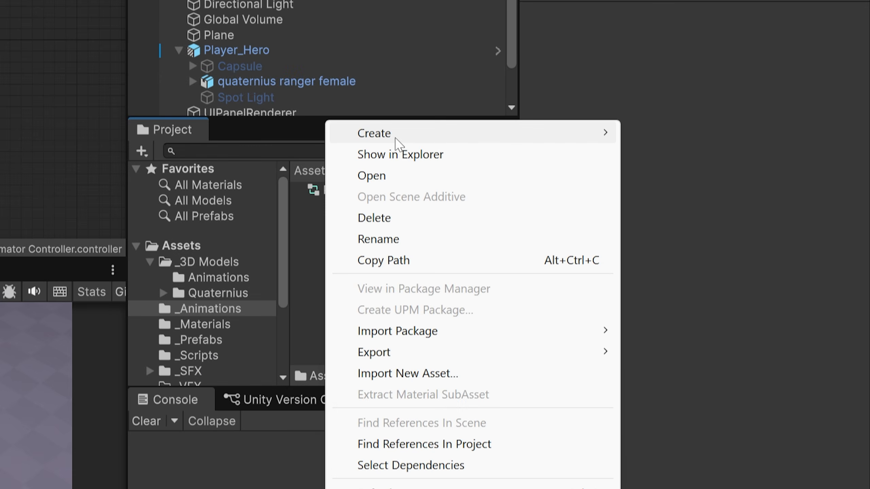
pyautogui.moveTo(397, 134)
pyautogui.moveTo(675, 260)
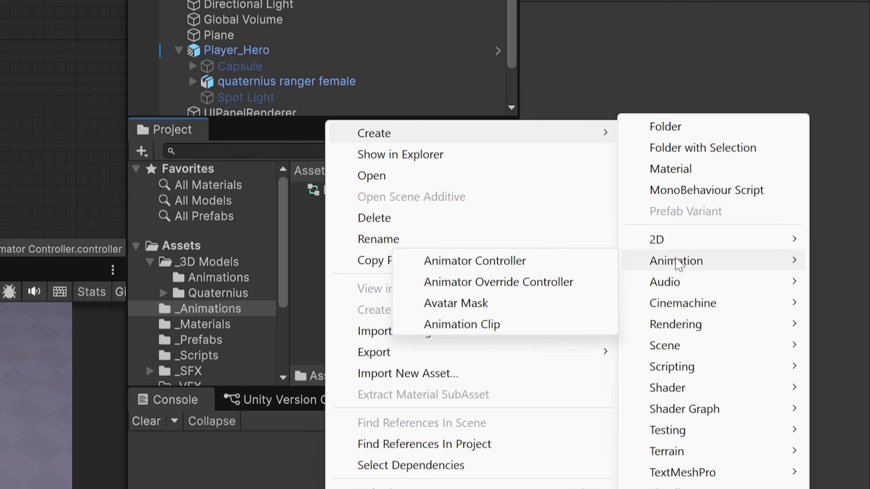
pyautogui.click(500, 306)
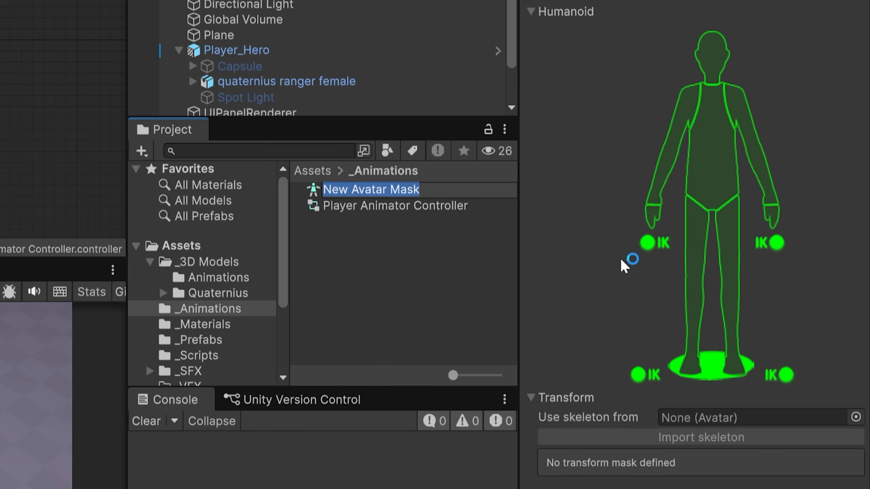
pyautogui.press('Return')
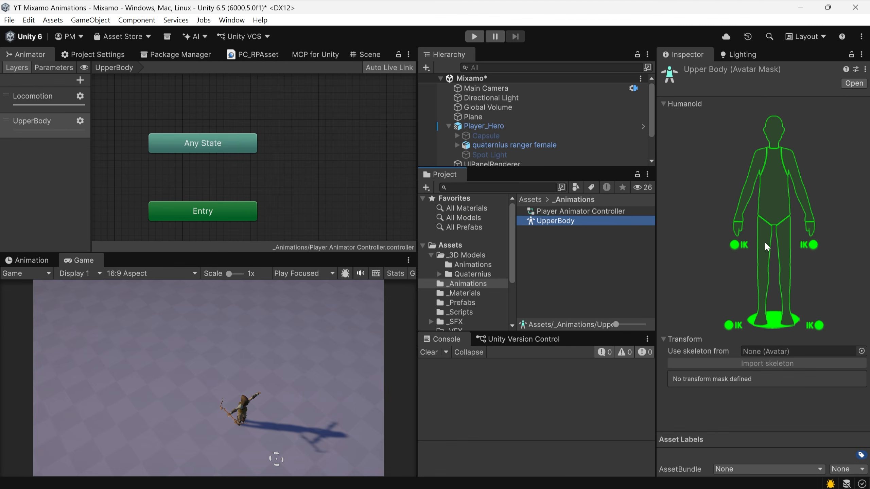
# Exclude both legs and the foot IK from the UpperBody mask's Humanoid body map
pyautogui.click(696, 239)
pyautogui.click(739, 236)
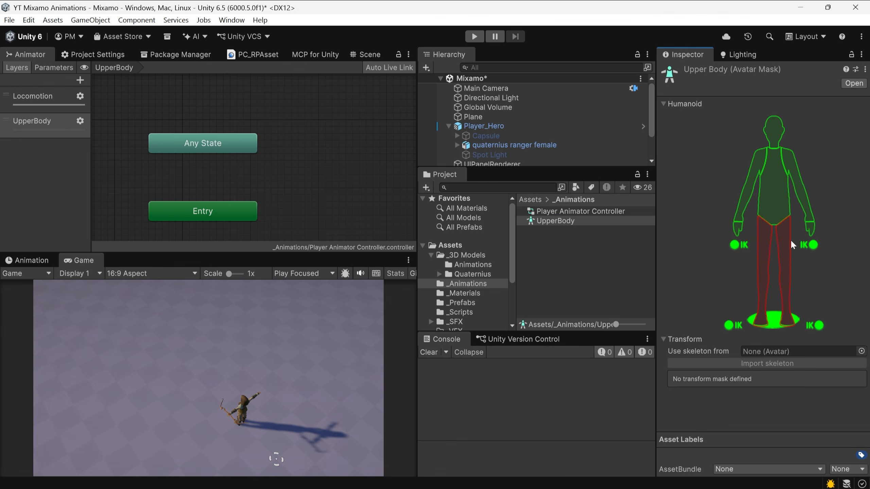
pyautogui.click(707, 365)
pyautogui.click(729, 328)
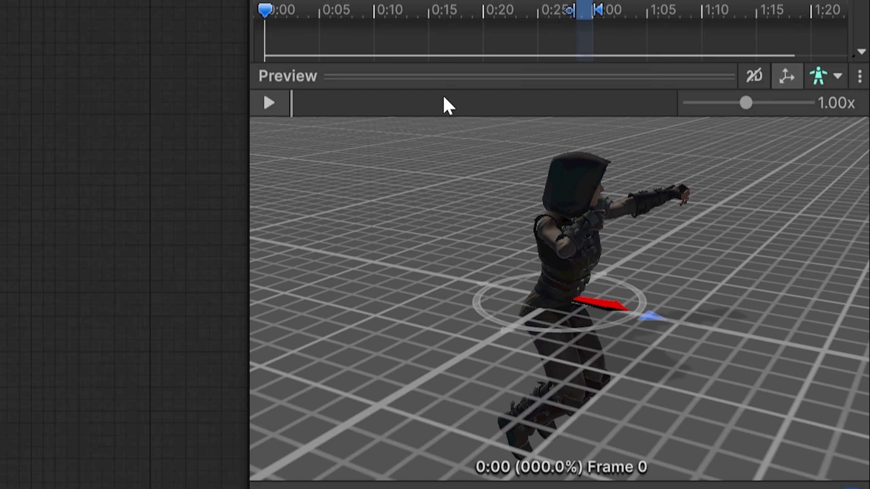
# Play the archer clip's preview and assign the UpperBody avatar mask to the UpperBody layer
pyautogui.click(279, 101)
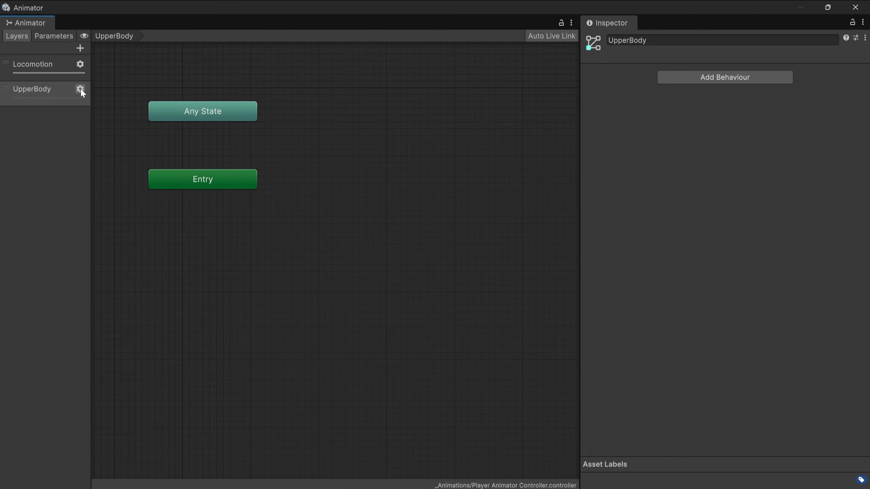
pyautogui.click(80, 89)
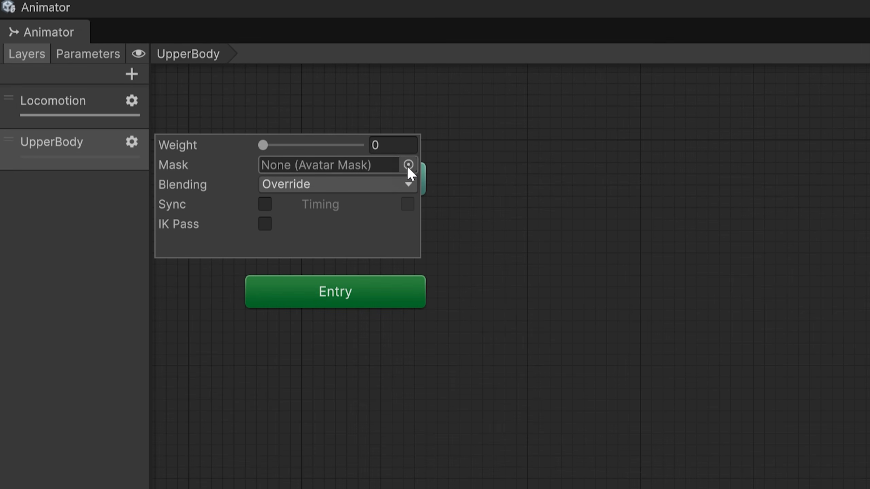
pyautogui.click(408, 165)
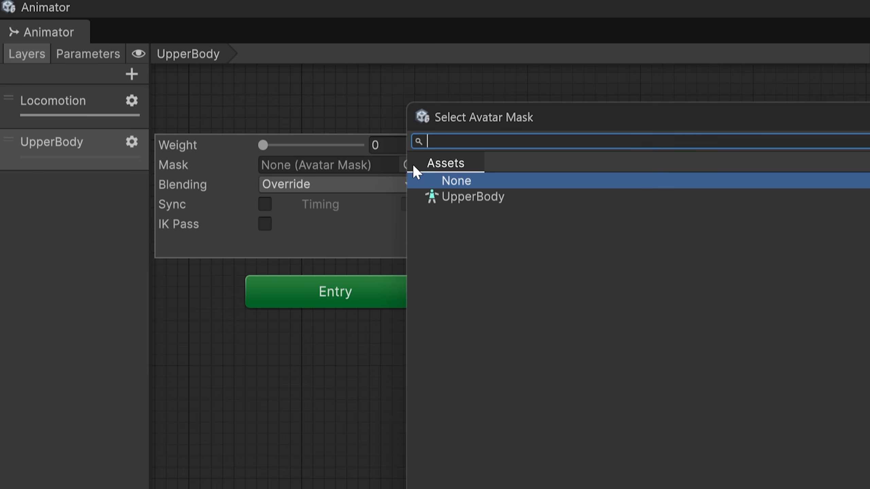
pyautogui.doubleClick(491, 200)
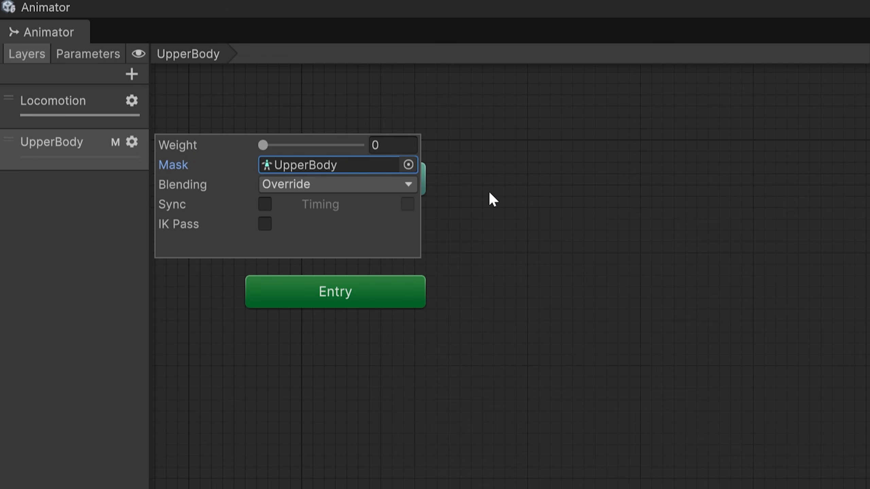
# Raise the UpperBody layer's weight to its maximum and add the Archer Walk Forward clip as a state in its graph
pyautogui.moveTo(270, 144); pyautogui.dragTo(489, 156)
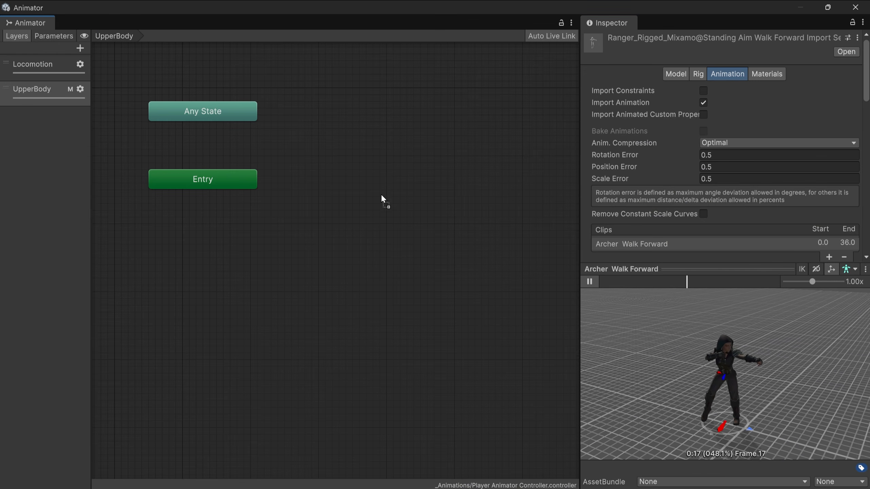
pyautogui.moveTo(380, 195); pyautogui.dragTo(306, 168)
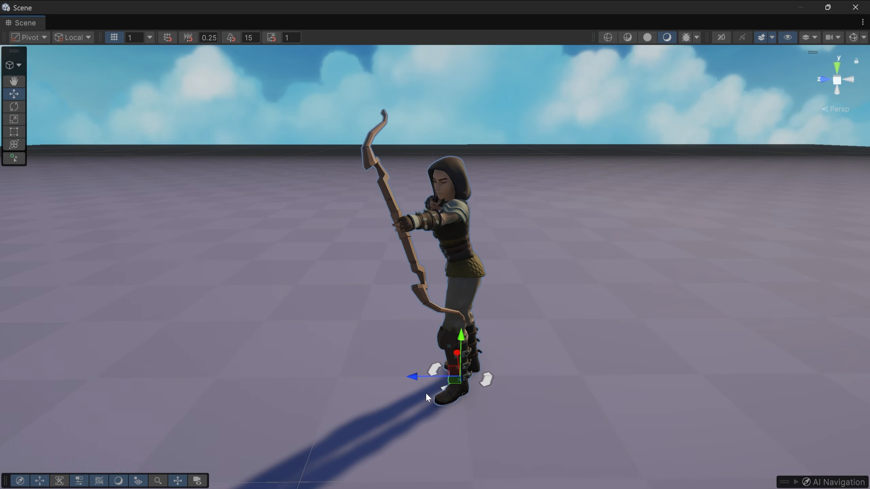
# Inspect the ranger's bow-aiming pose in the Scene view and play the Archer Release Arrow clip's preview
pyautogui.moveTo(425, 394); pyautogui.dragTo(537, 394, button='right')
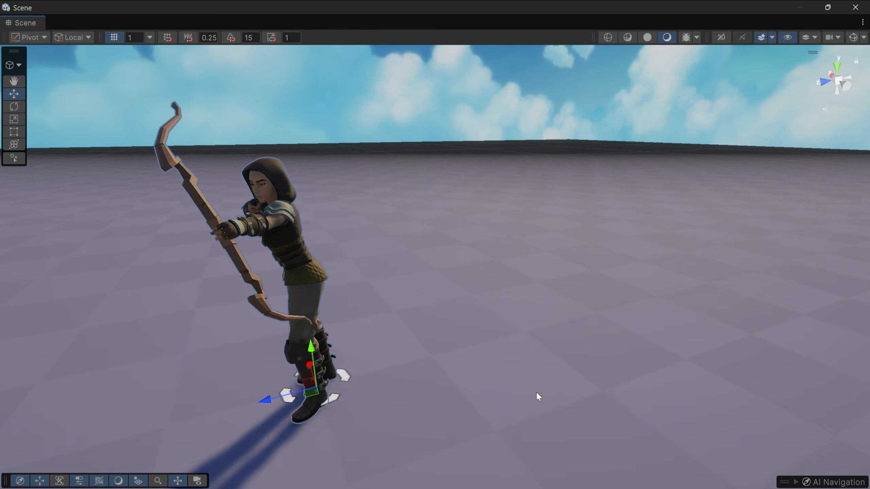
pyautogui.moveTo(538, 394); pyautogui.dragTo(692, 392, button='middle')
pyautogui.moveTo(583, 383); pyautogui.dragTo(695, 378, button='right')
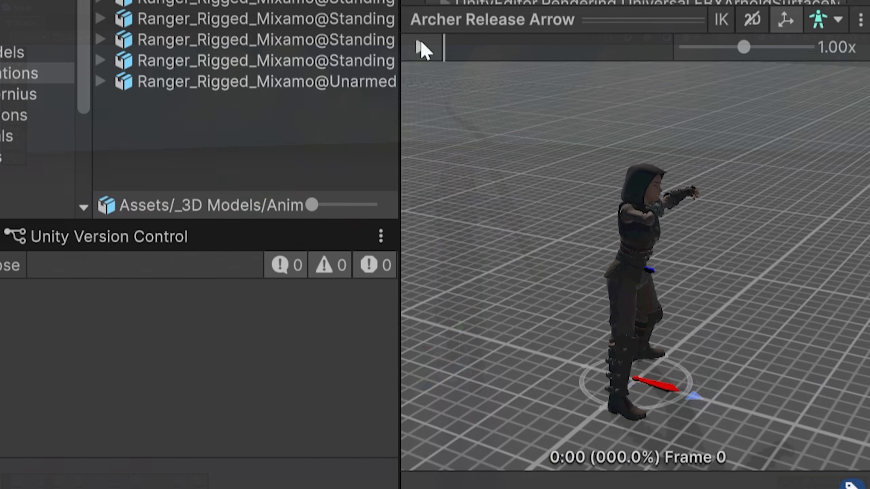
pyautogui.click(421, 46)
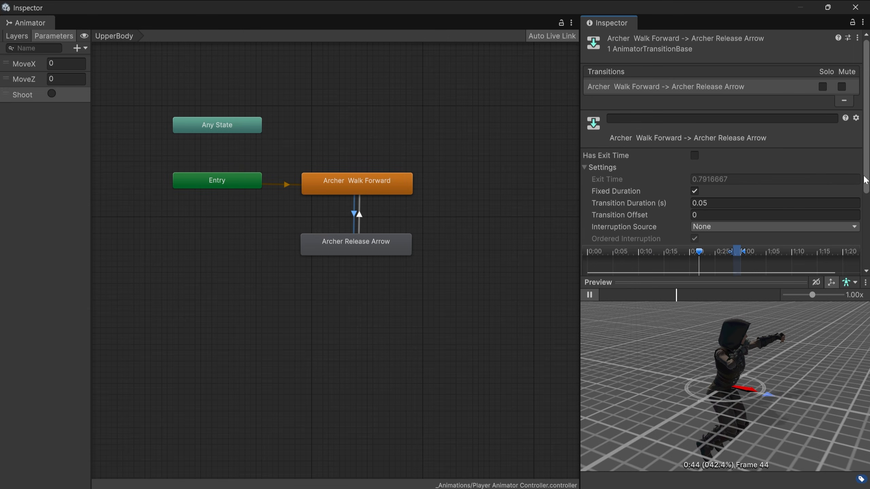
# Review the Has Exit Time option and settings of the Archer Walk Forward to Archer Release Arrow transition, and select the return transition
pyautogui.moveTo(865, 180); pyautogui.dragTo(868, 160)
pyautogui.click(640, 244)
pyautogui.click(646, 303)
pyautogui.click(697, 153)
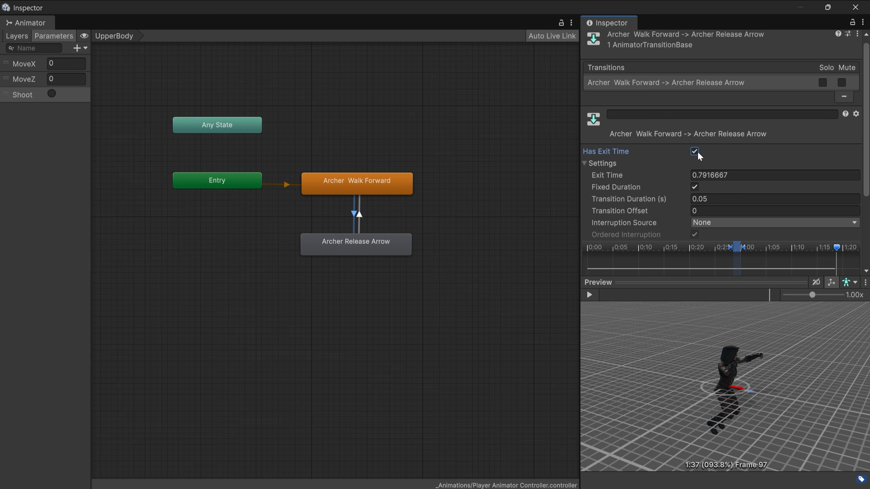
pyautogui.click(697, 153)
pyautogui.click(363, 213)
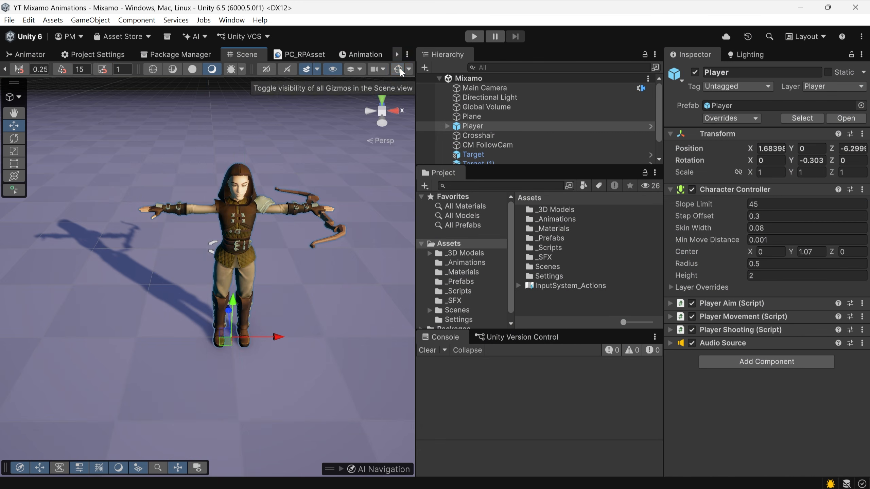
# Toggle the visibility of all gizmos in the Scene view
pyautogui.click(398, 69)
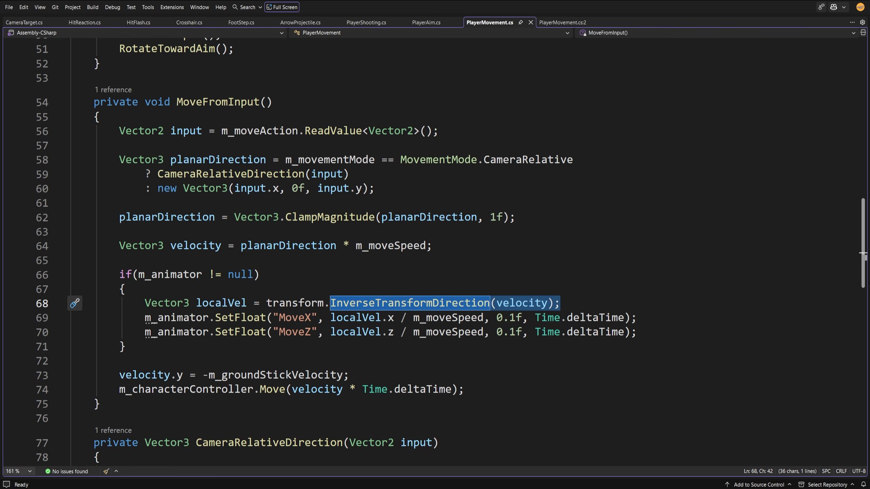
# Examine the two SetFloat calls for MoveX and MoveZ in the MoveFromInput method of PlayerMovement.cs in Visual Studio
pyautogui.moveTo(145, 317); pyautogui.dragTo(638, 332)
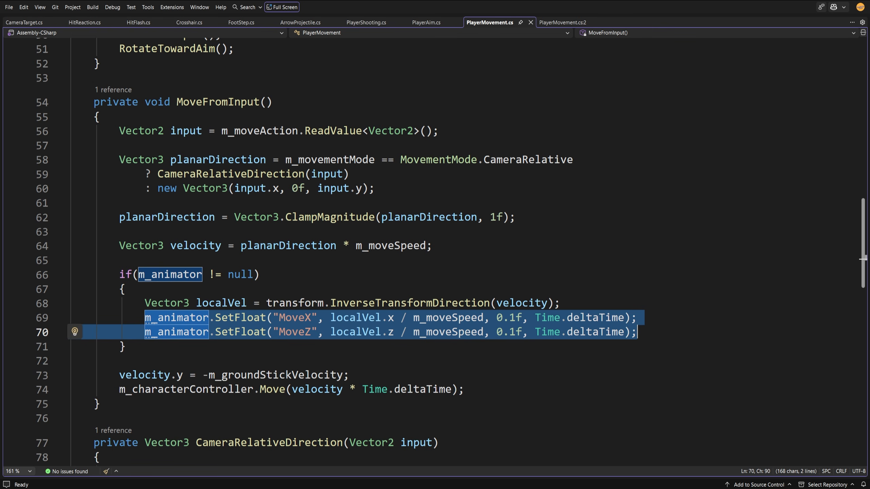
pyautogui.click(638, 318)
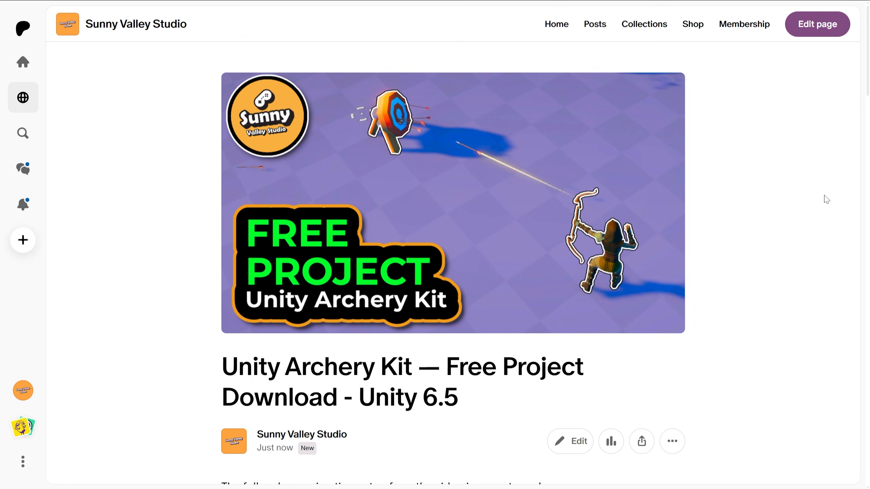
# Read the Unity Archery Kit free project post on Patreon down to the Option 1 .unitypackage import instructions
pyautogui.scroll(-2, 814, 204)
pyautogui.scroll(-2, 814, 204)
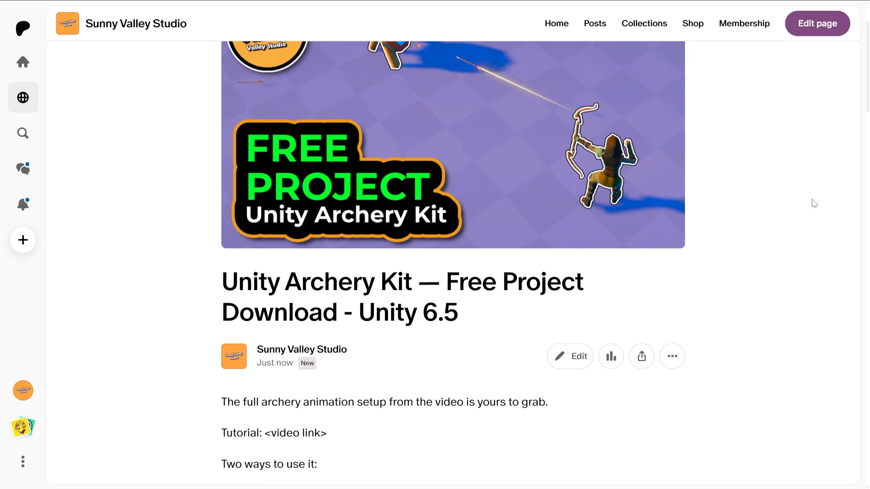
pyautogui.scroll(-3, 813, 202)
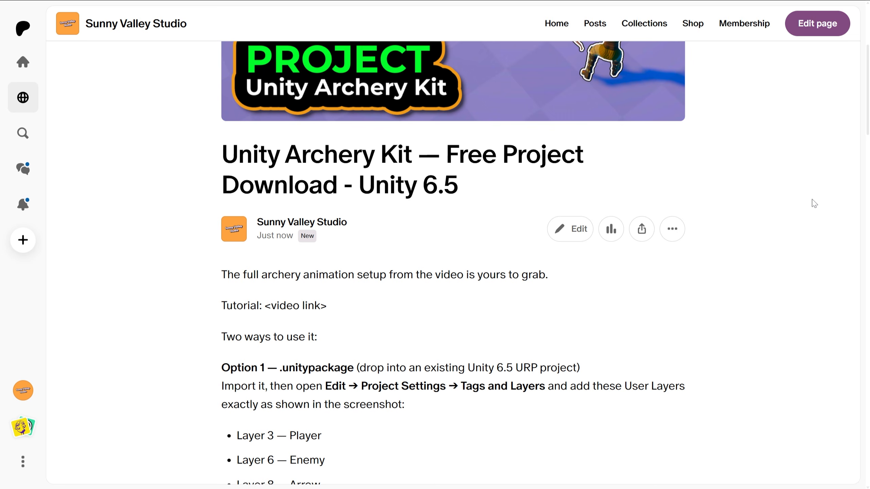